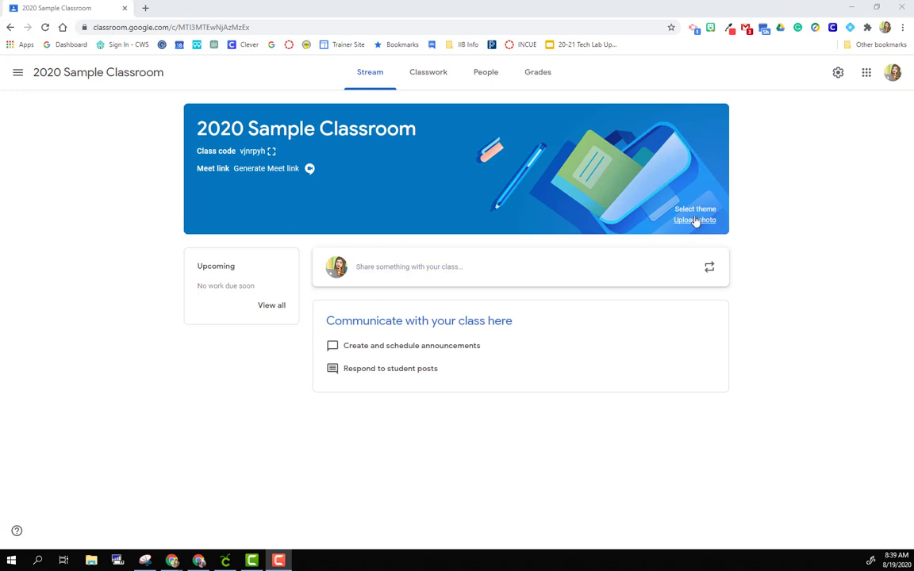
Open the class settings at the General section with the Stream and Meet options
left_click(839, 73)
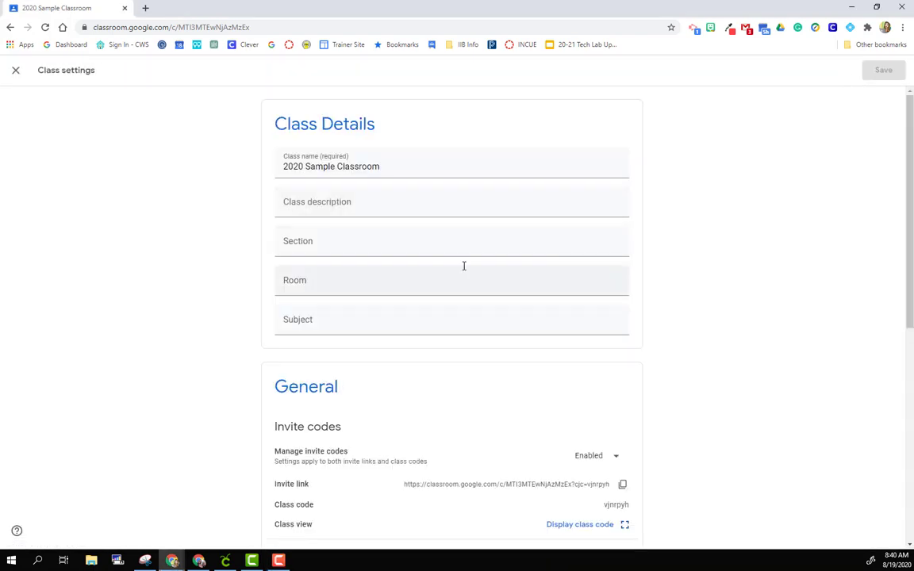
scroll(457, 264, "down", 1)
scroll(457, 264, "down", 3)
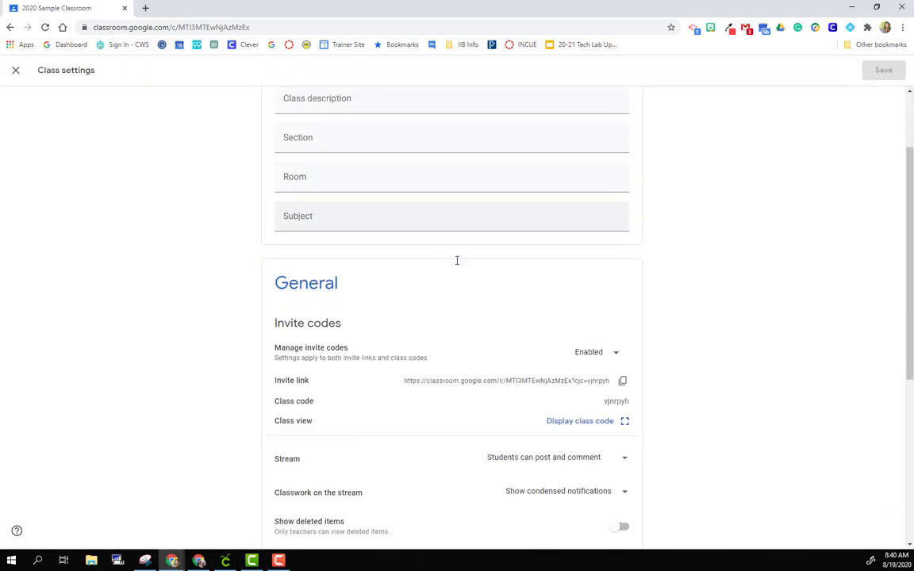
scroll(457, 264, "down", 1)
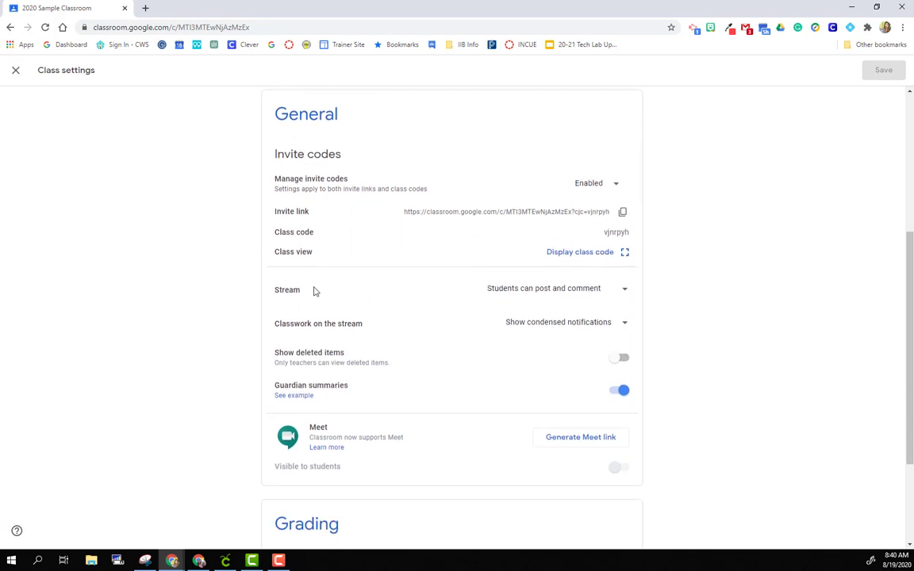
Try to set Stream to "Only teachers can post or comment" and Classwork on the stream to "Hide notifications"
left_click_drag(275, 290, 303, 291)
left_click_drag(276, 327, 363, 325)
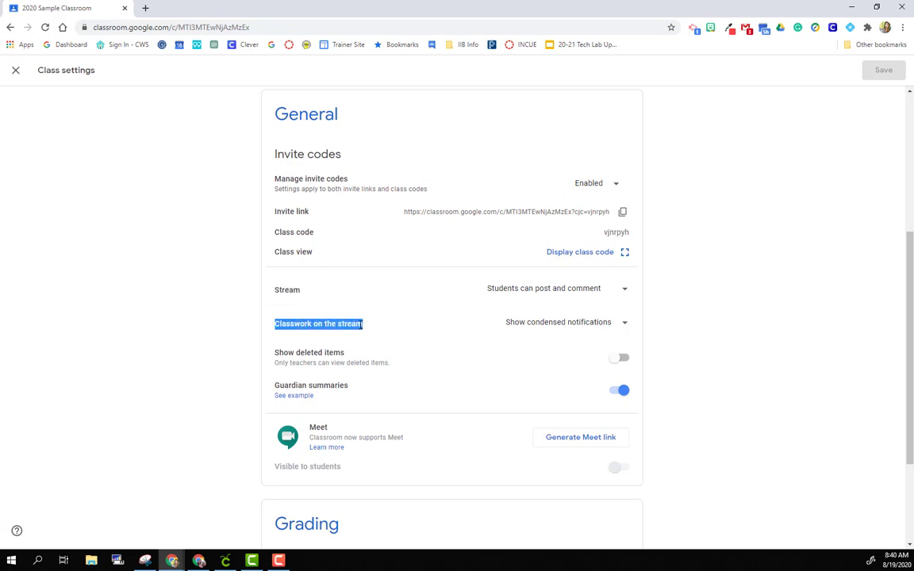
left_click(511, 292)
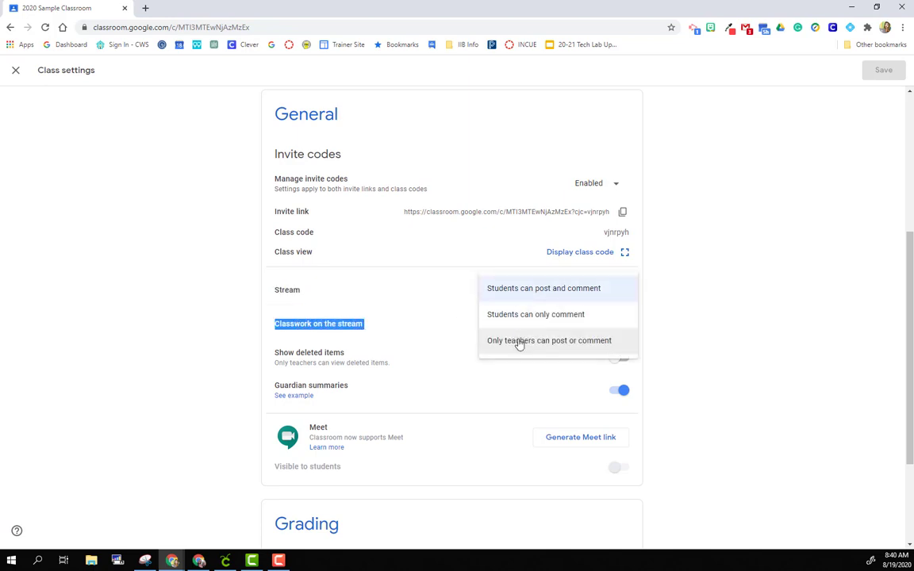
left_click(519, 342)
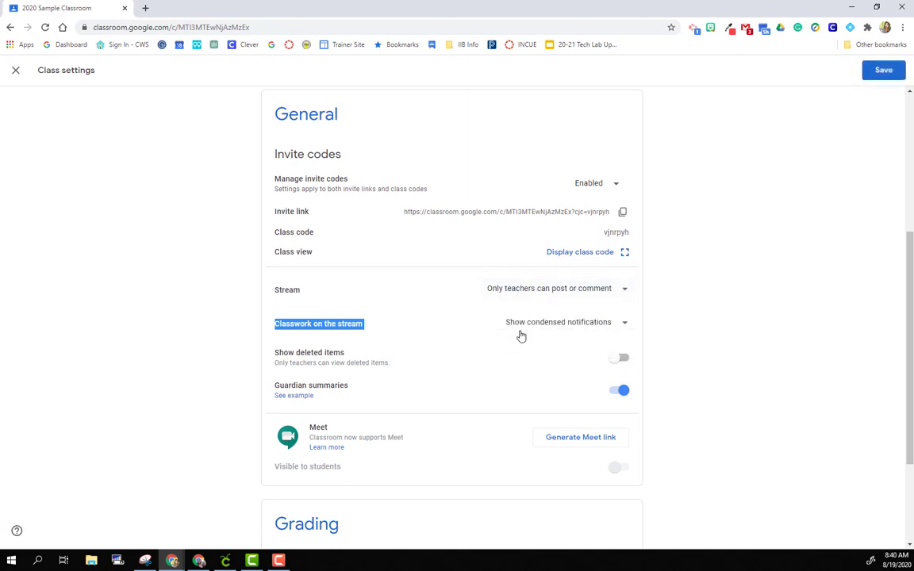
left_click(520, 327)
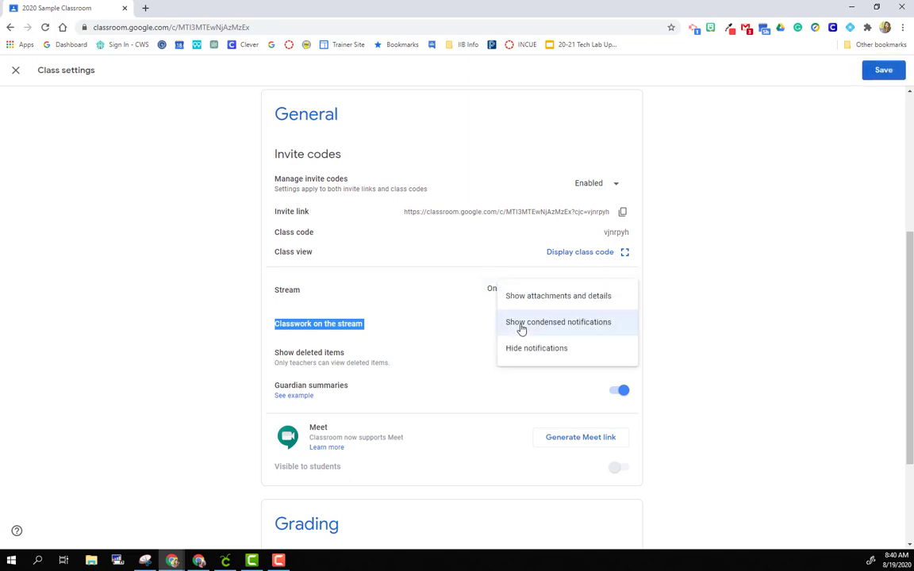
left_click(521, 349)
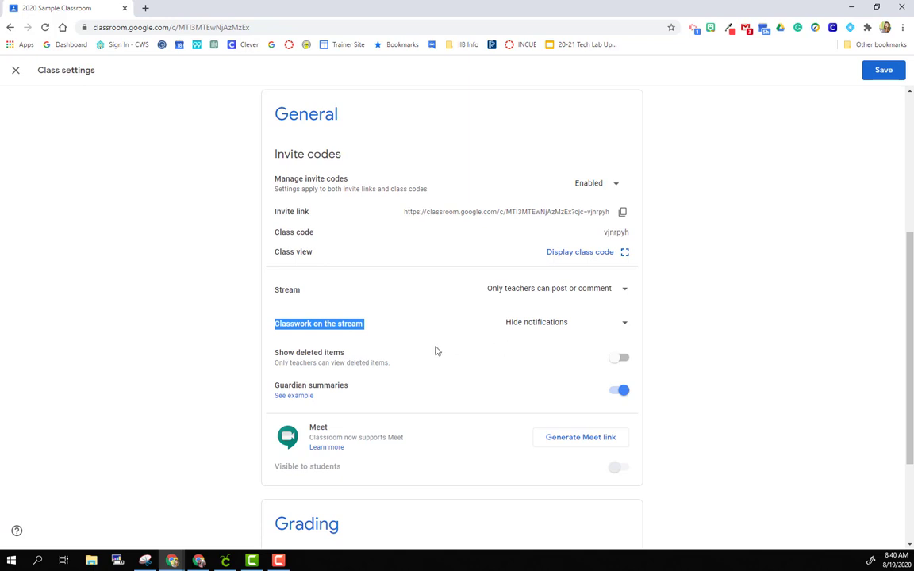
left_click(226, 334)
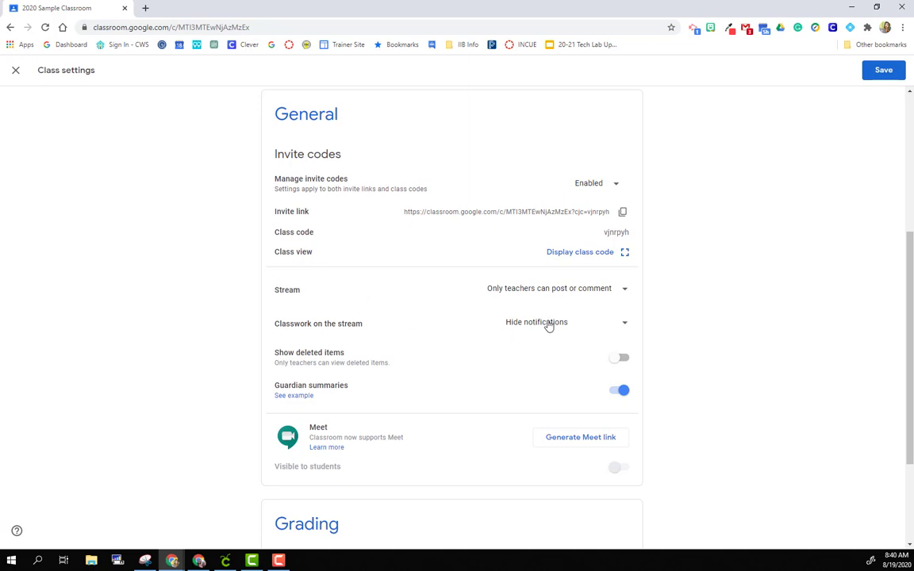
Generate a Meet link for the class and save the class settings
scroll(553, 326, "down", 1)
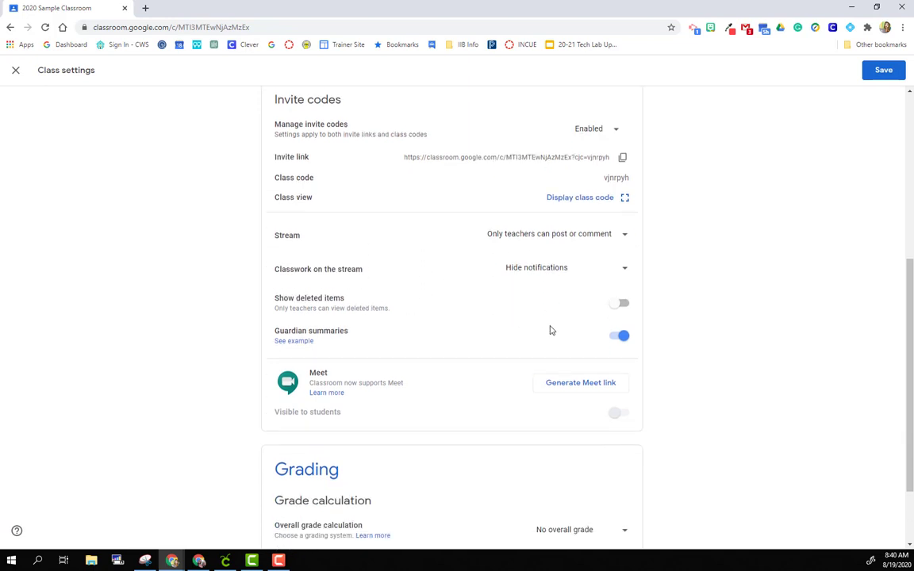
left_click(576, 388)
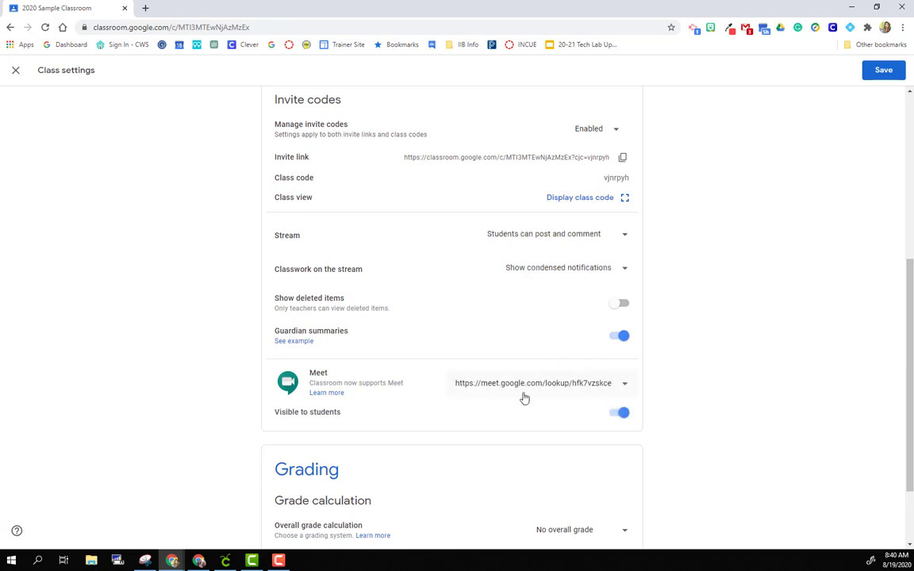
left_click(888, 73)
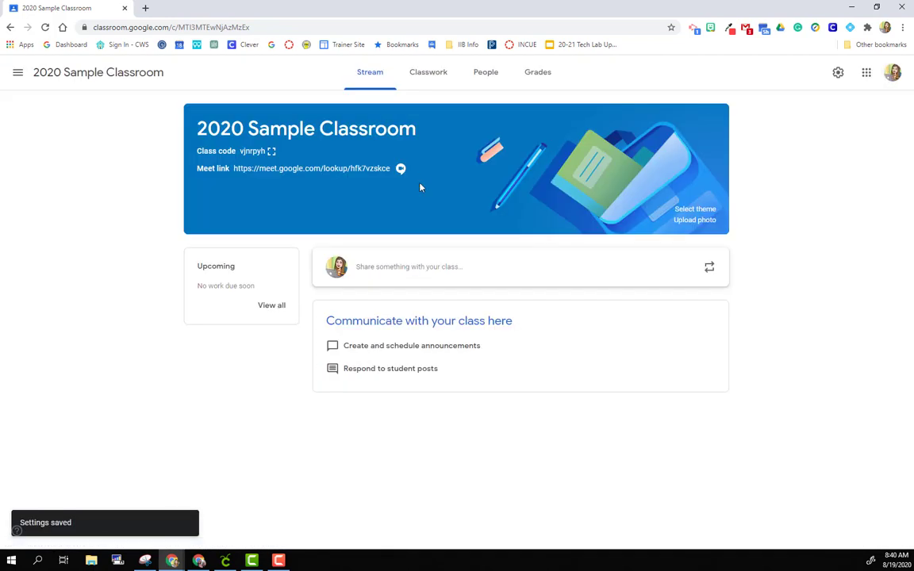
Add a classwork topic named "August 26 - Remote Learning"
left_click(429, 72)
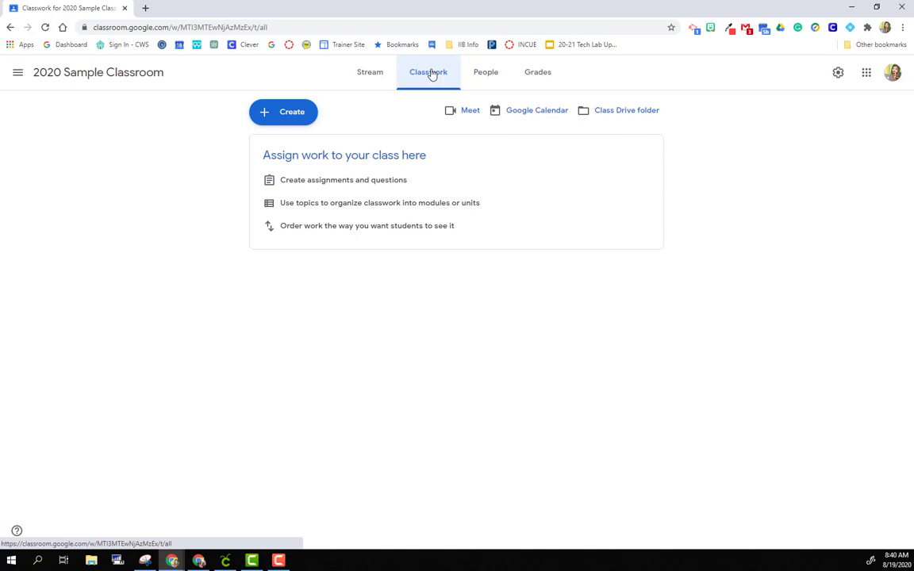
left_click(275, 121)
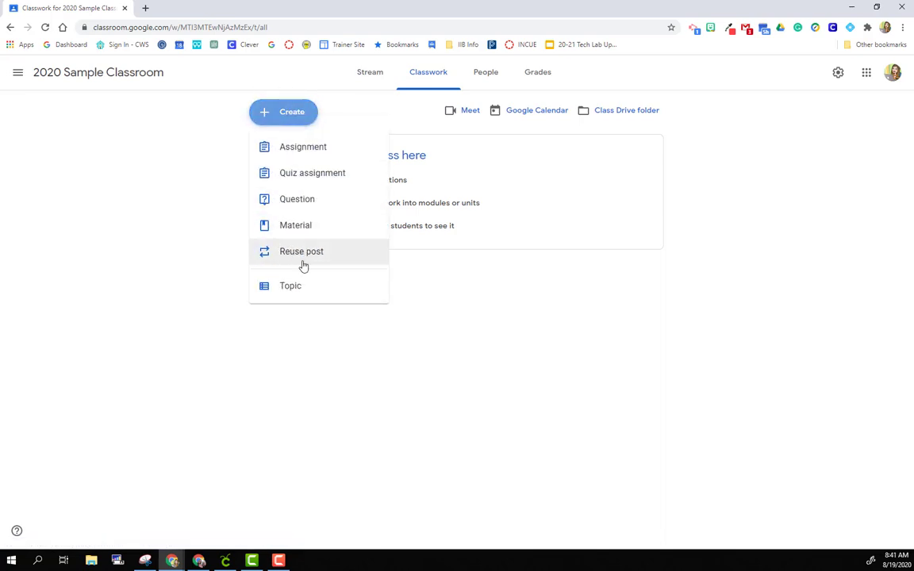
left_click(299, 294)
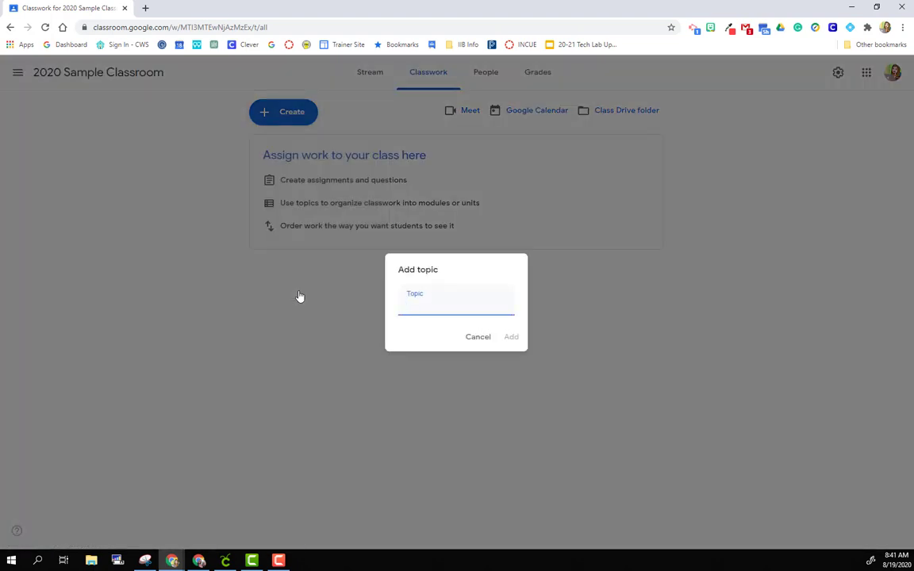
type("August 26")
type("Remote le")
key("BackSpace")
key("BackSpace")
type("Learning")
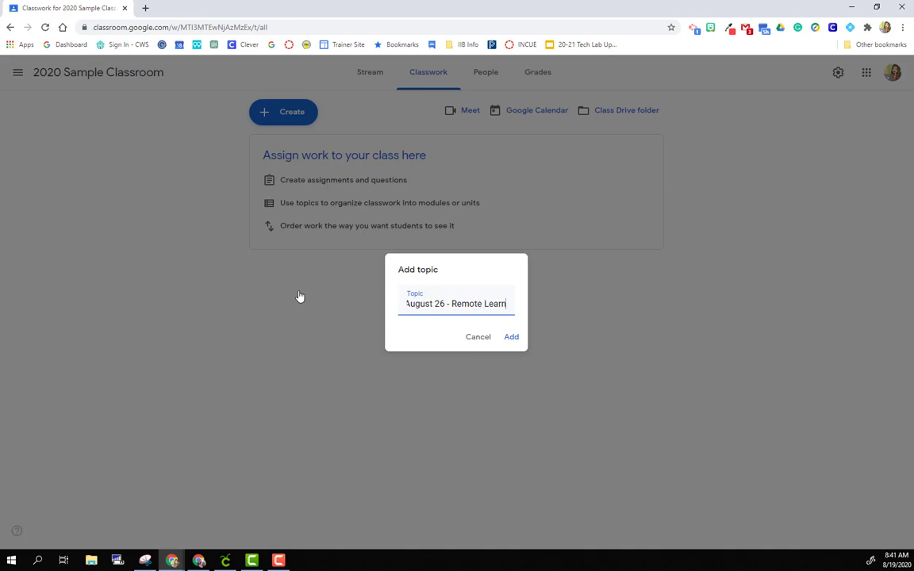
left_click(511, 337)
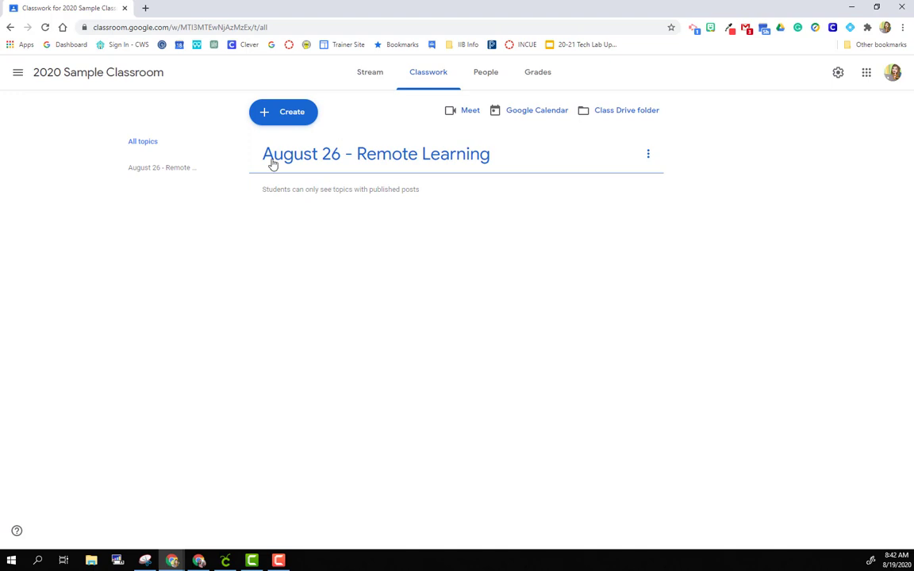
Add a classwork topic named "Math" and move the August 26 topic above it
left_click(284, 115)
left_click(386, 294)
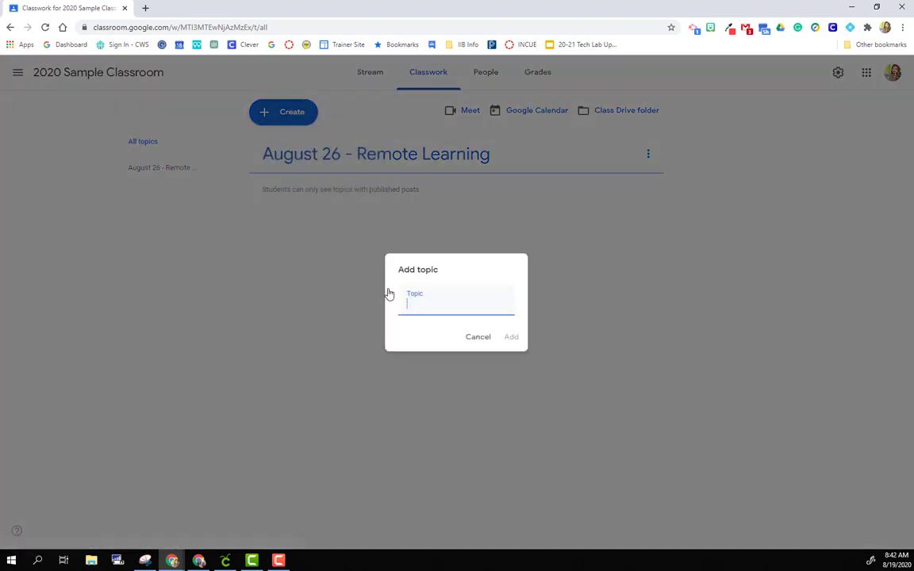
type("Math")
left_click(511, 337)
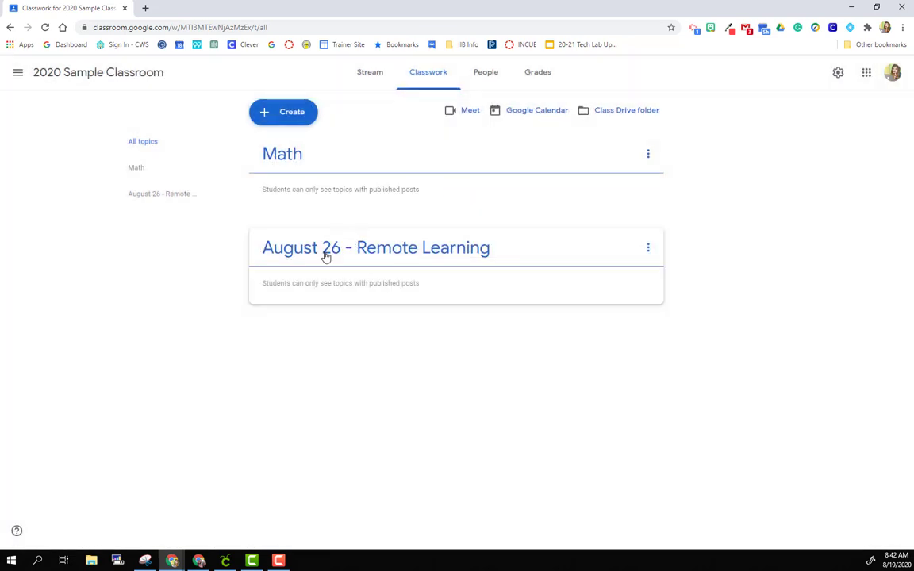
left_click_drag(349, 264, 355, 154)
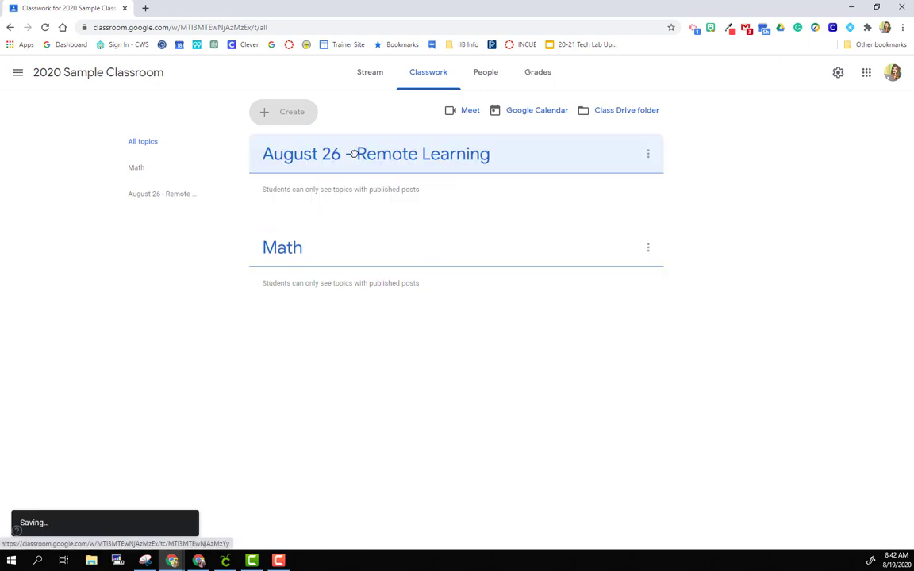
Rename the August 26 topic so that a house emoji precedes its name
left_click(648, 154)
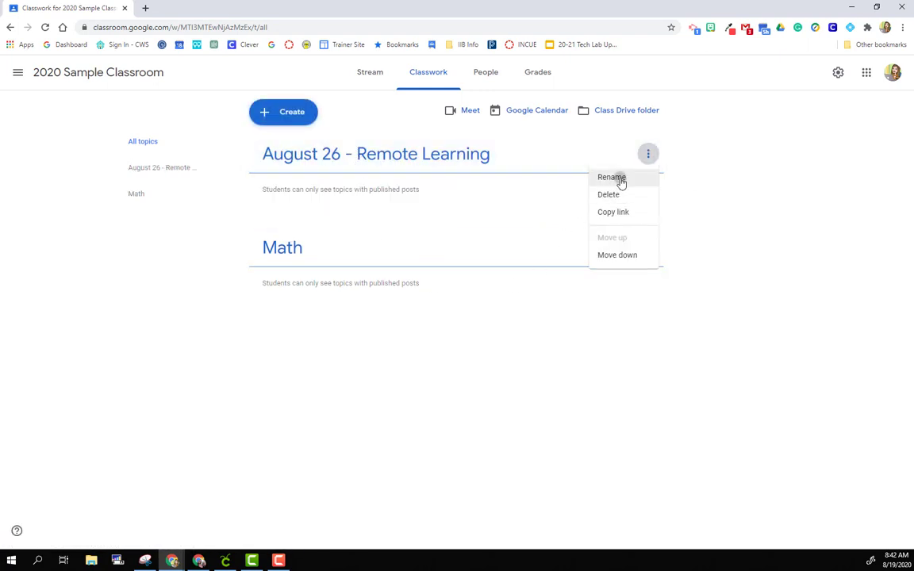
left_click(620, 178)
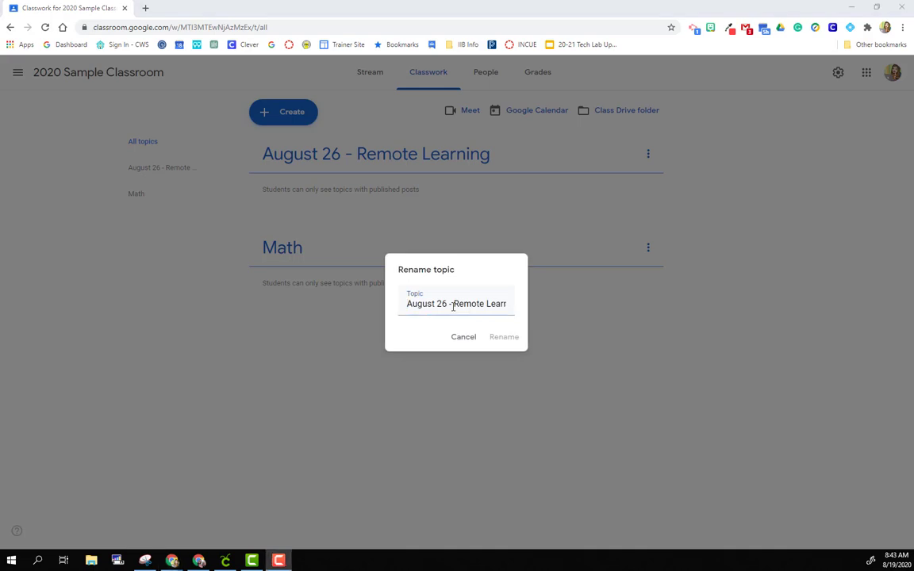
left_click(406, 303)
type("🏠")
left_click(491, 340)
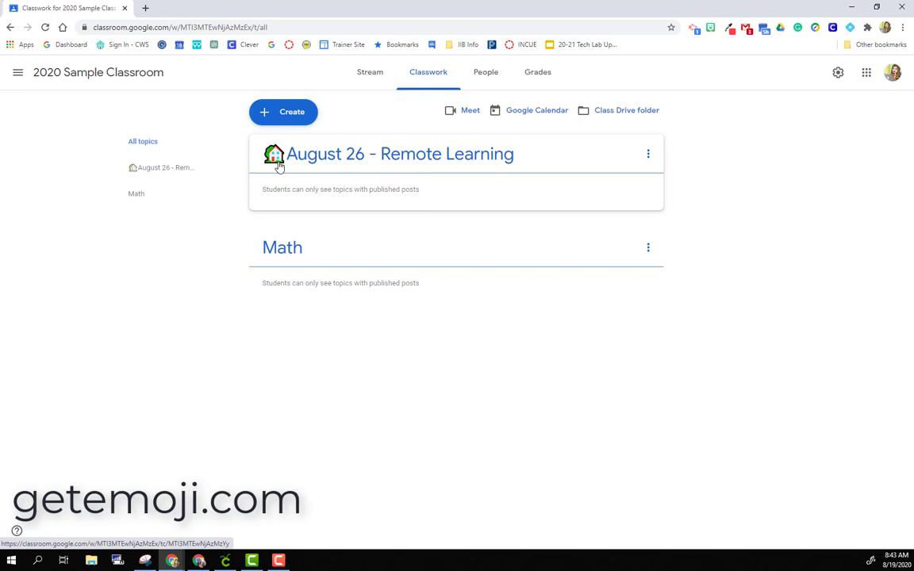
Add a topic named "September 4 - Remote Learning" with a leading house emoji, and move the August 26 topic above it
left_click(294, 119)
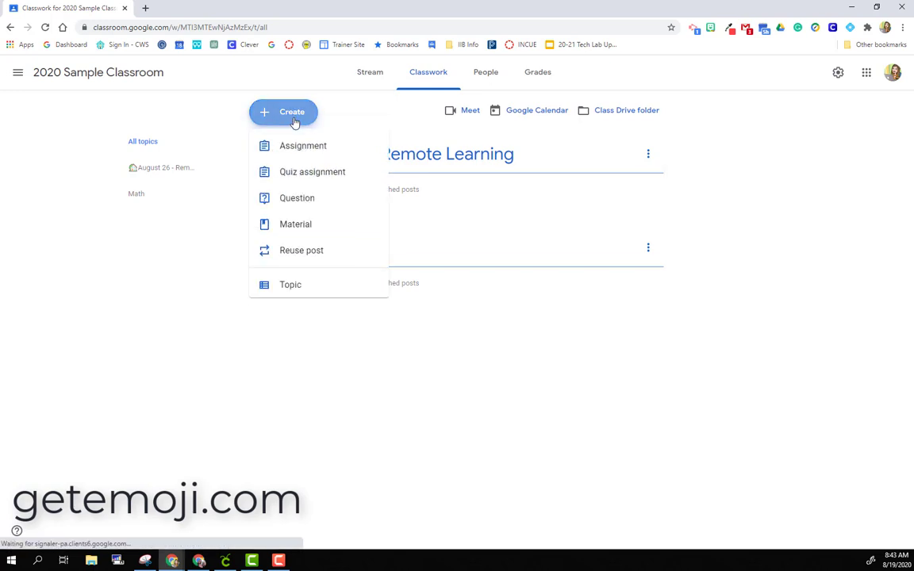
left_click(286, 296)
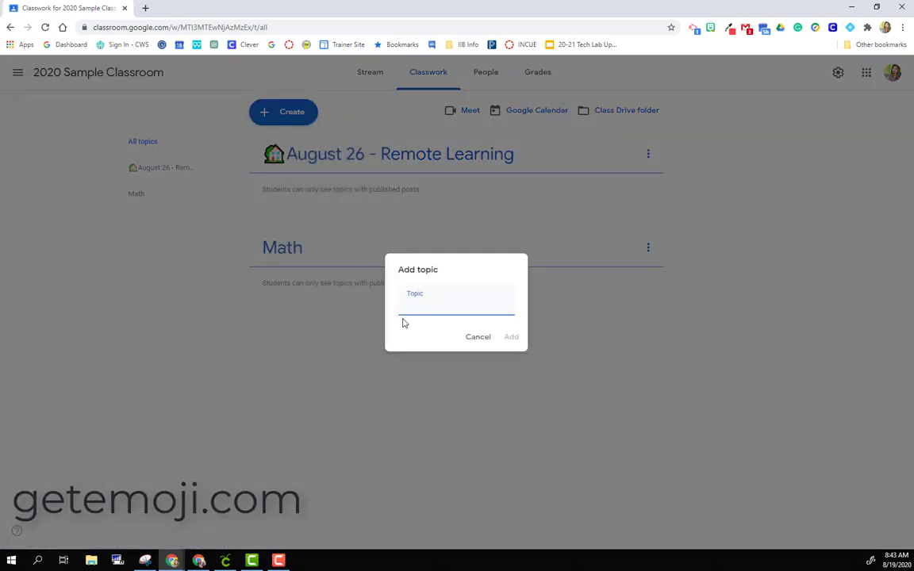
type("🏡")
type("September")
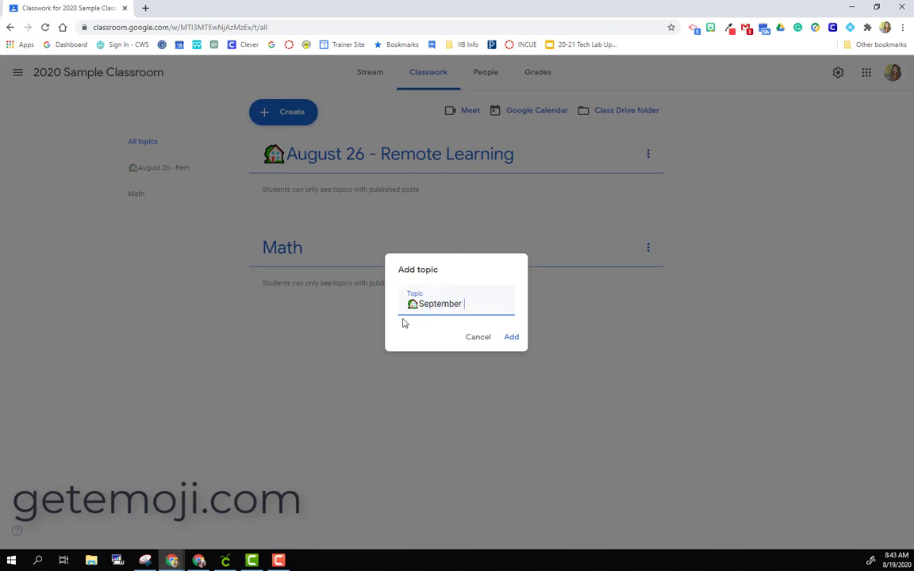
type(" 4 - Remote L")
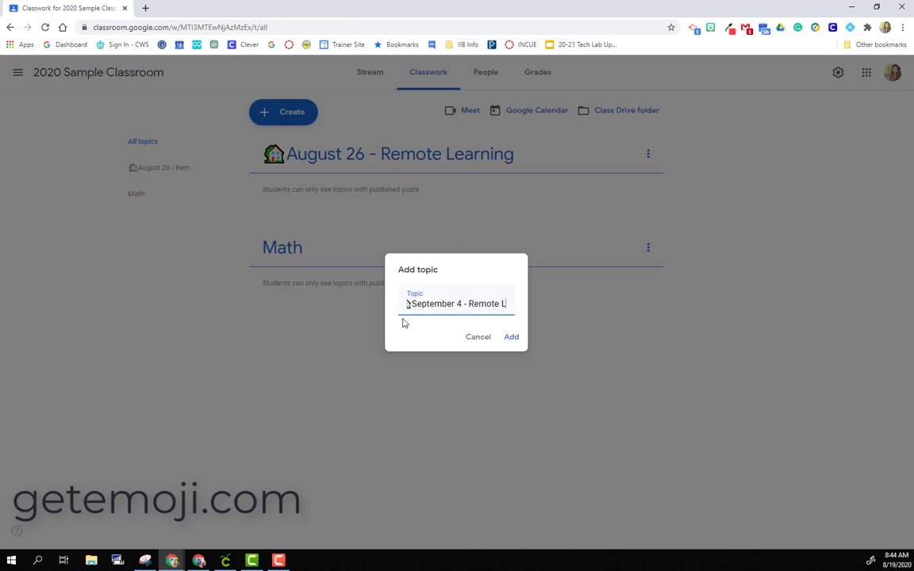
type("earning")
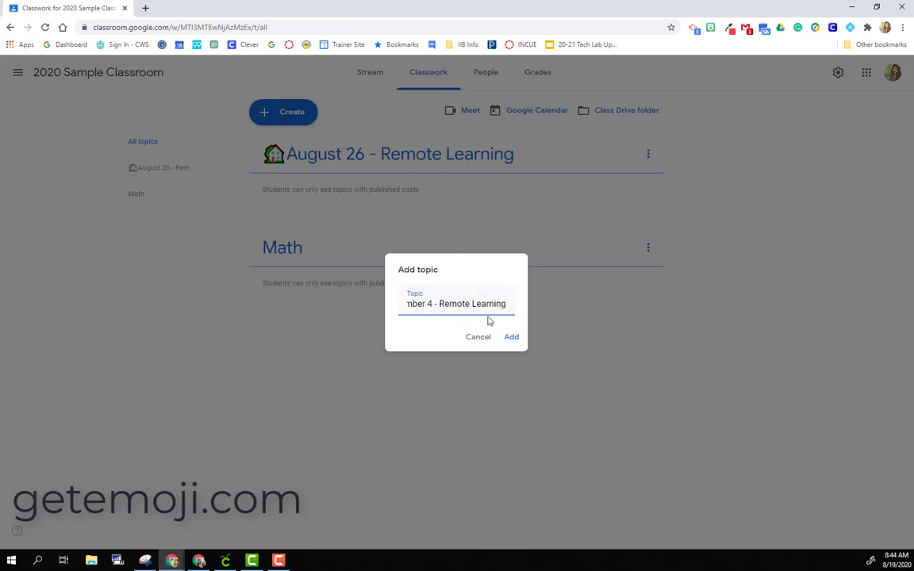
left_click(512, 337)
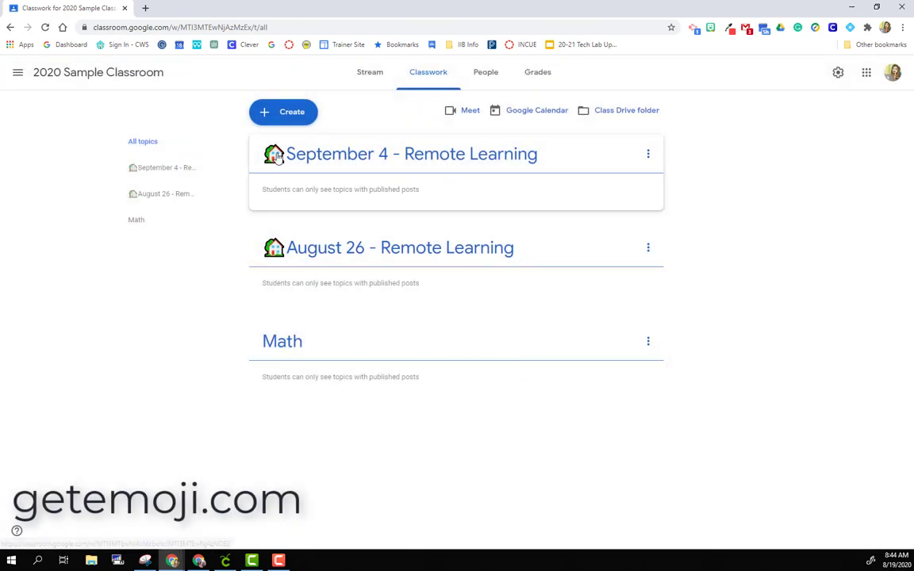
left_click_drag(320, 257, 321, 145)
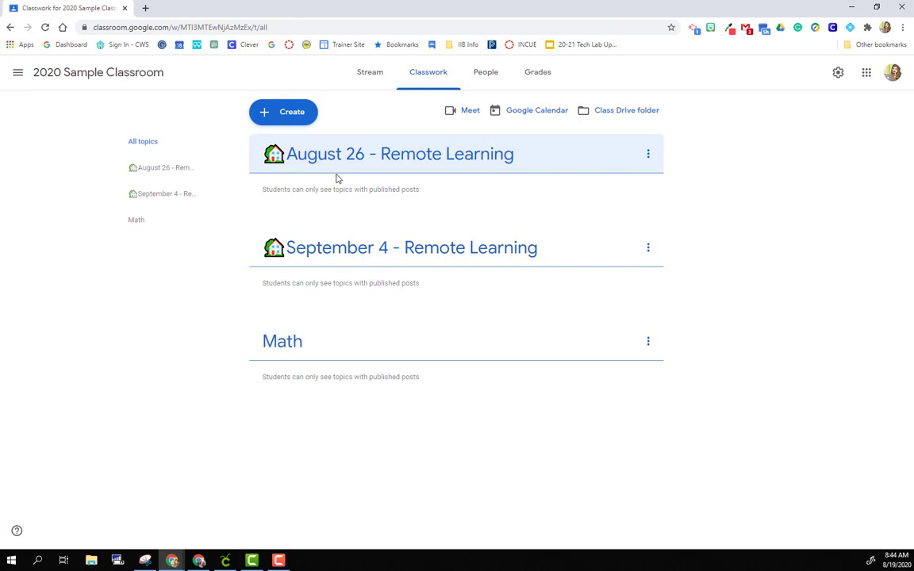
Start a material titled "August 26 - Reading" with the description "Go to Clever (click the link below)"
left_click(290, 119)
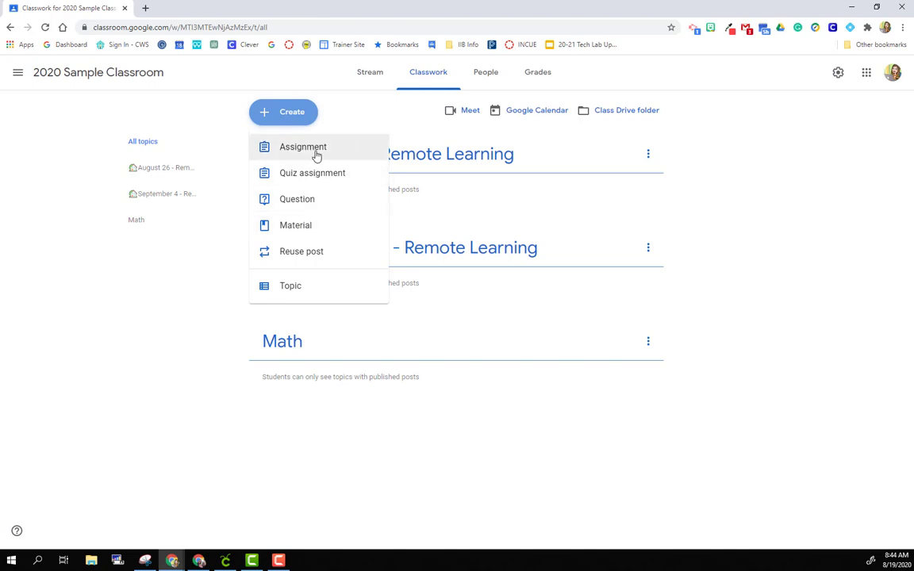
left_click(308, 229)
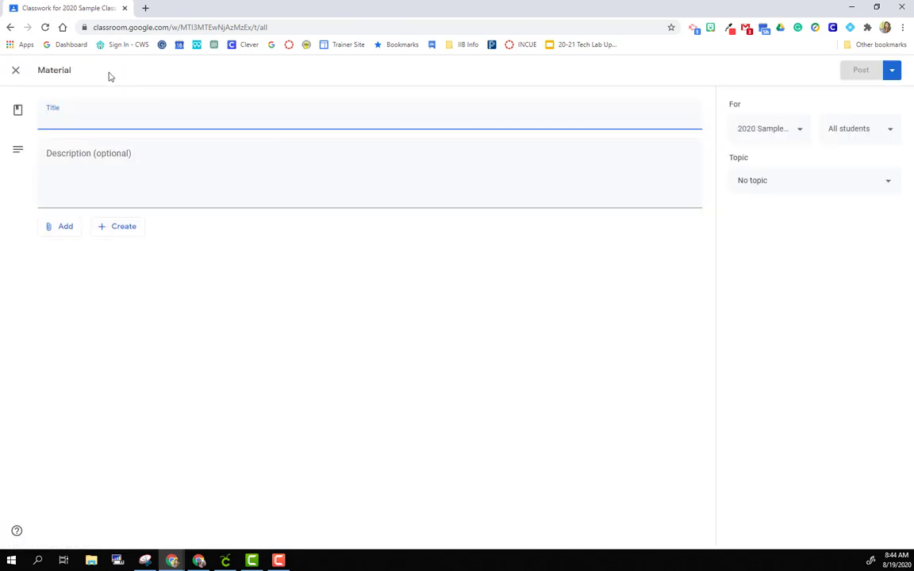
type("August 2")
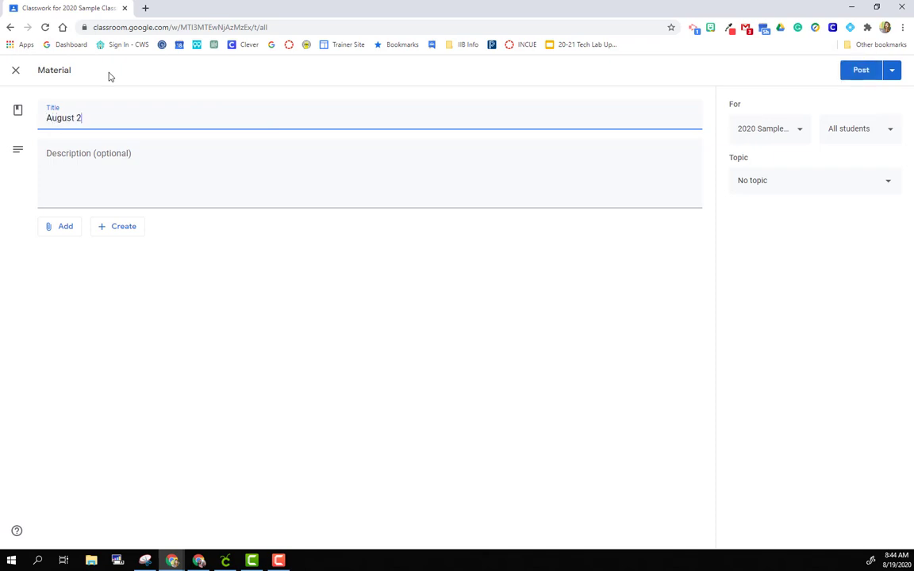
type("6 - Reading")
left_click(80, 153)
type("G")
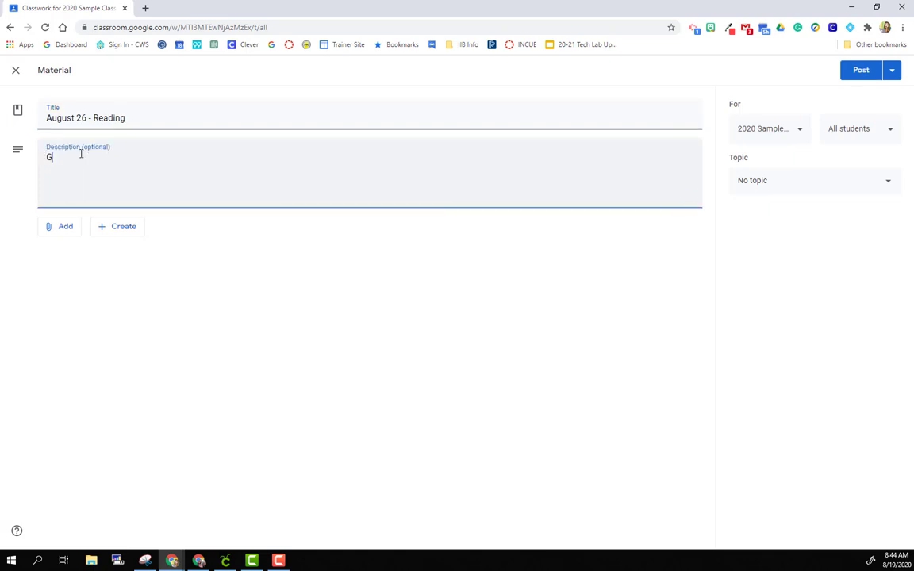
type("o to Clever (click the link below)")
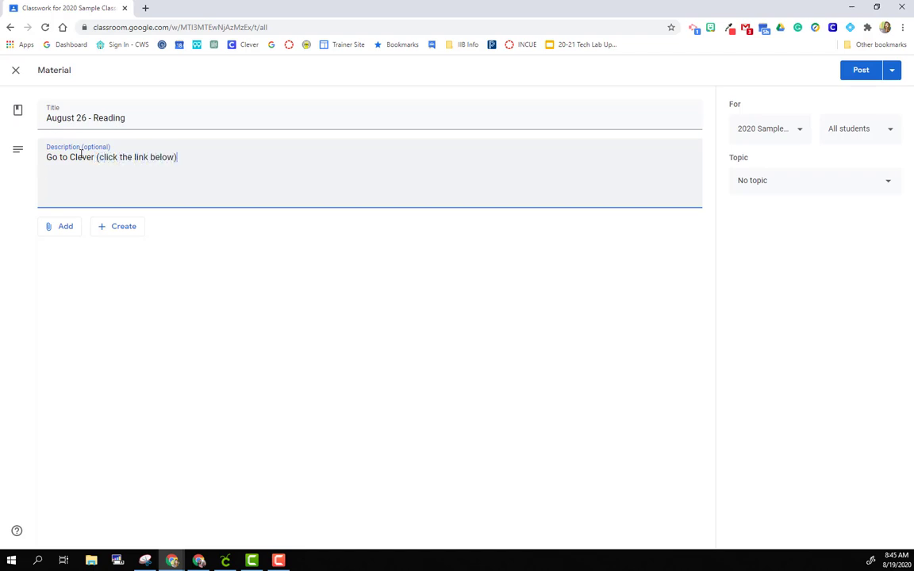
Add the description lines "Sign in", "Click on Reading Eggs" and "Spend 10-15 minutes on your map" to the reading material
key("Return")
type("Sign in")
key("Return")
type("Click on Read")
type("ing")
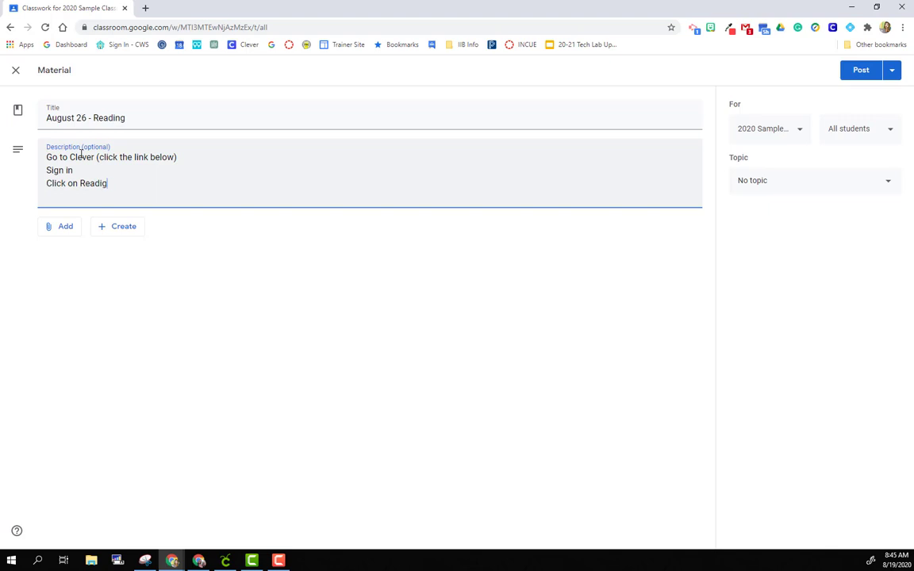
key("BackSpace")
key("BackSpace")
type("ing Eggs ")
type("Spend 1")
type("0-15 minutes ")
type("on your M")
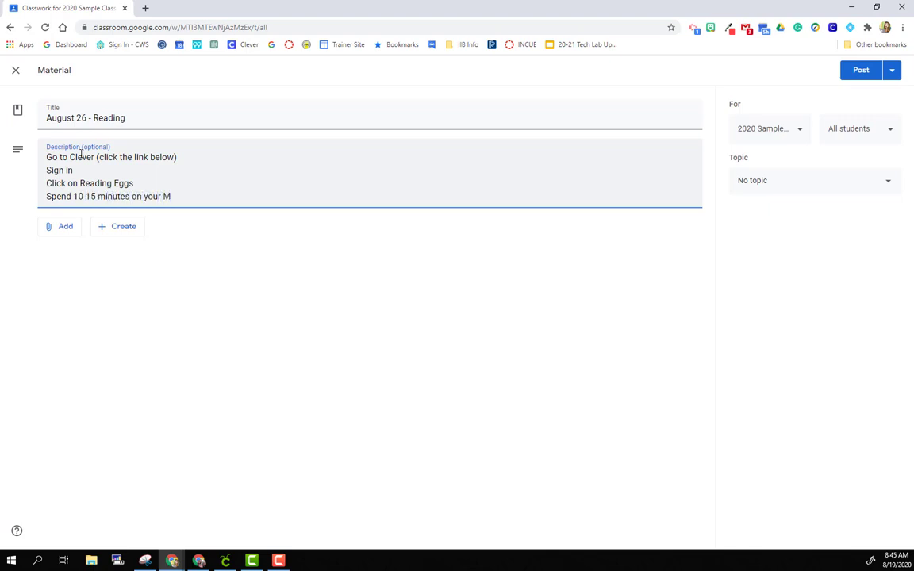
key("BackSpace")
type("map")
left_click(52, 229)
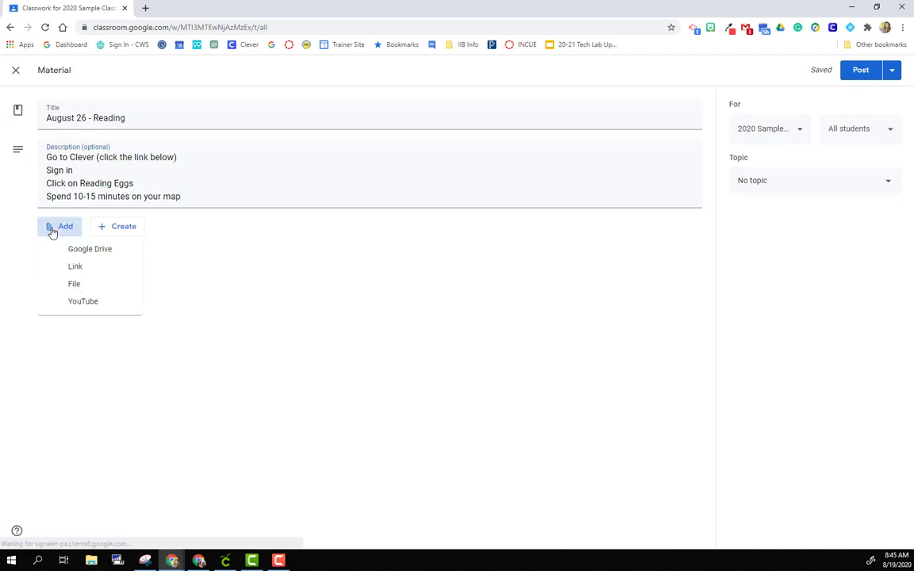
left_click(63, 271)
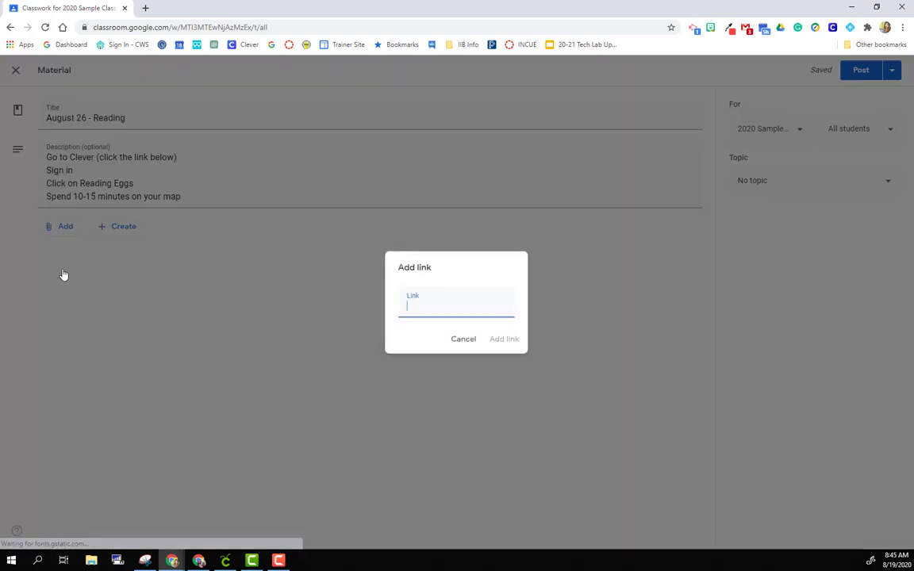
type("www.")
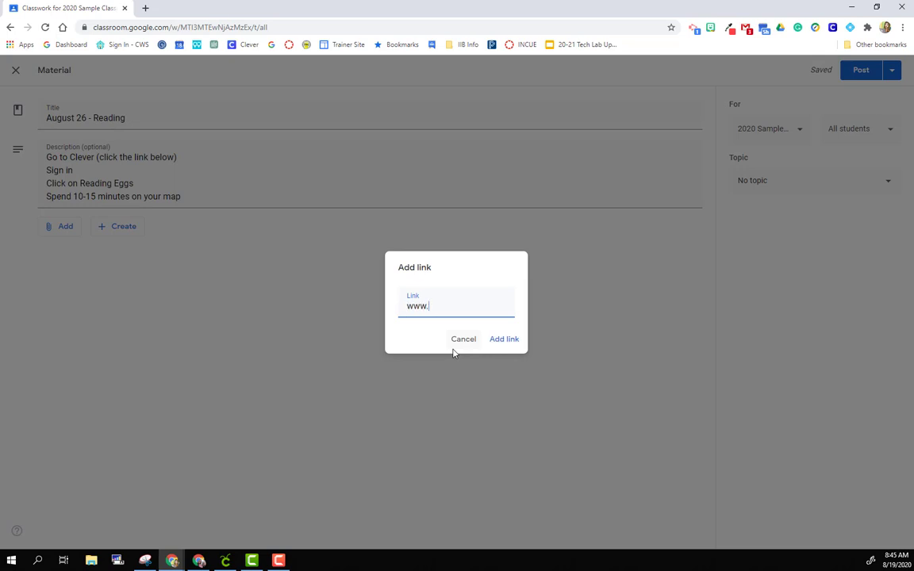
type("clever.com/in/tsc")
left_click(513, 340)
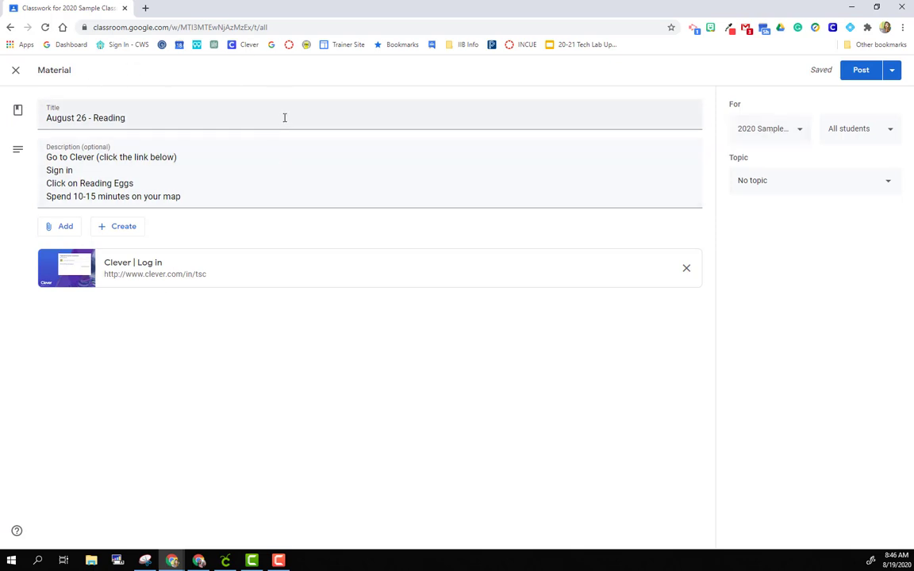
Place the reading material under the "August 26 - Remote Learning" topic
left_click(760, 141)
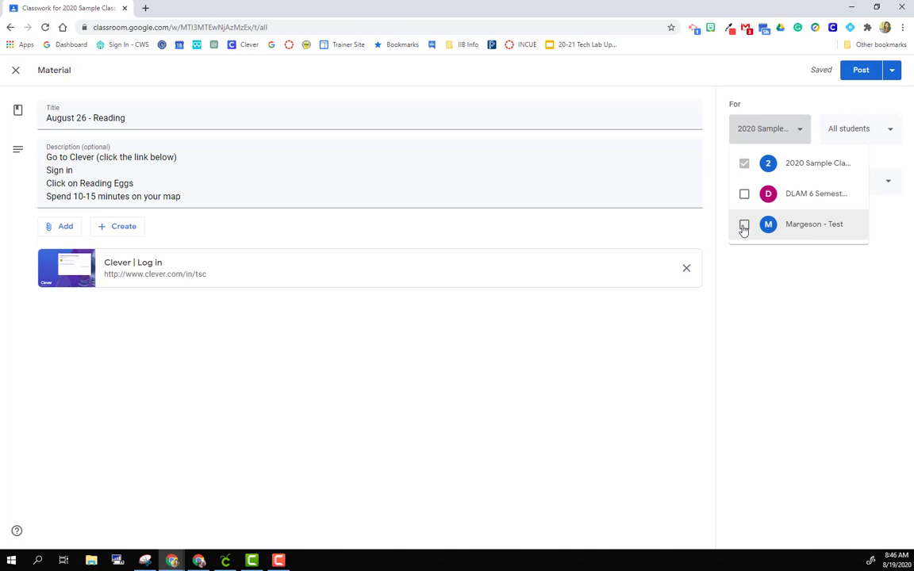
left_click(805, 275)
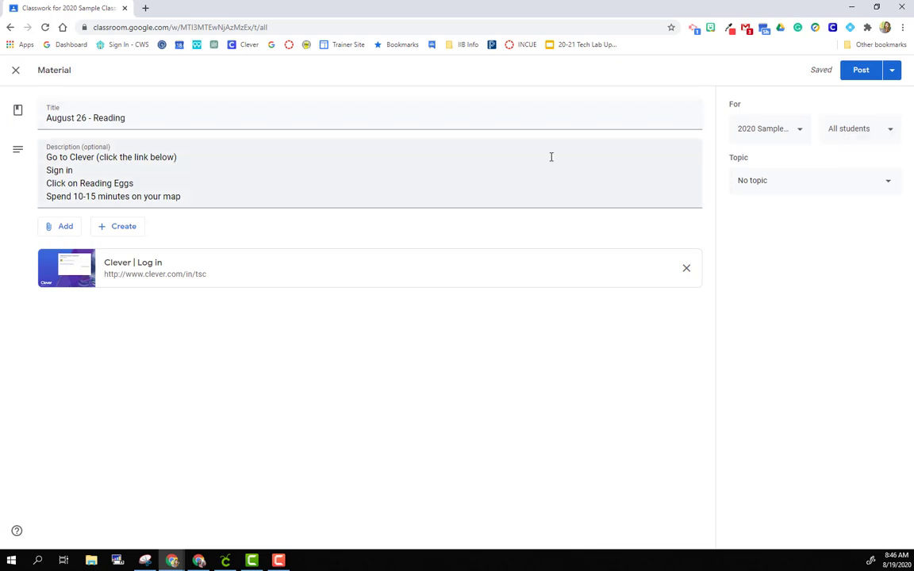
left_click(748, 187)
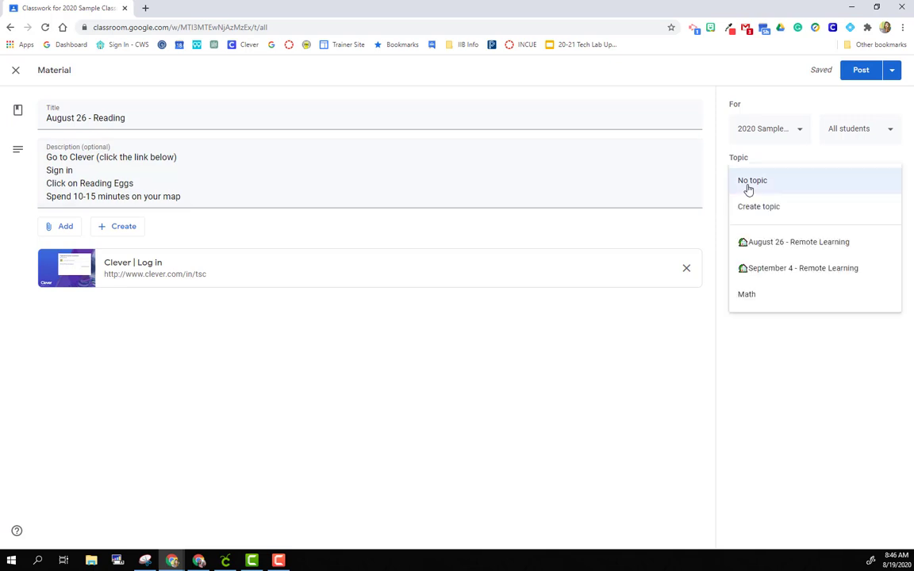
left_click(760, 251)
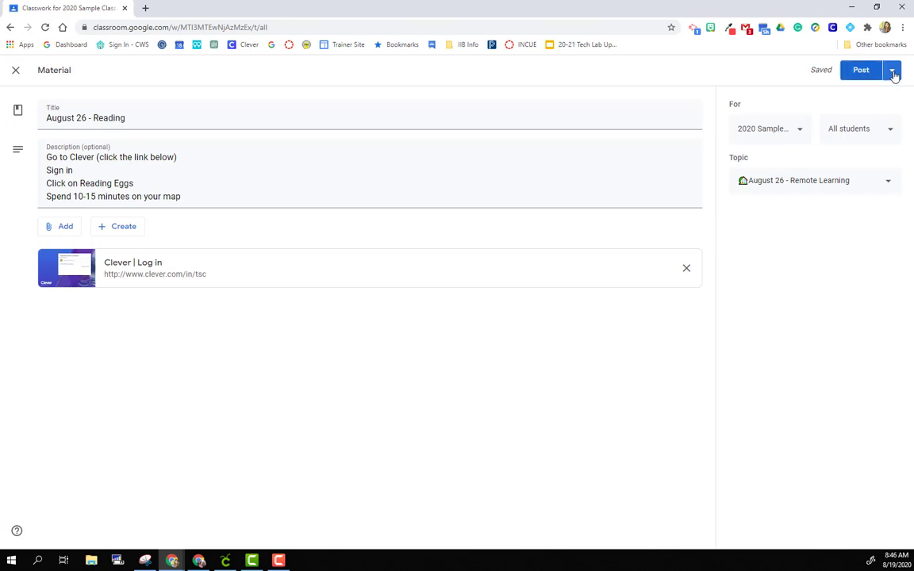
Schedule the reading material for Aug 26, 2020 at 7:00 AM
left_click(893, 73)
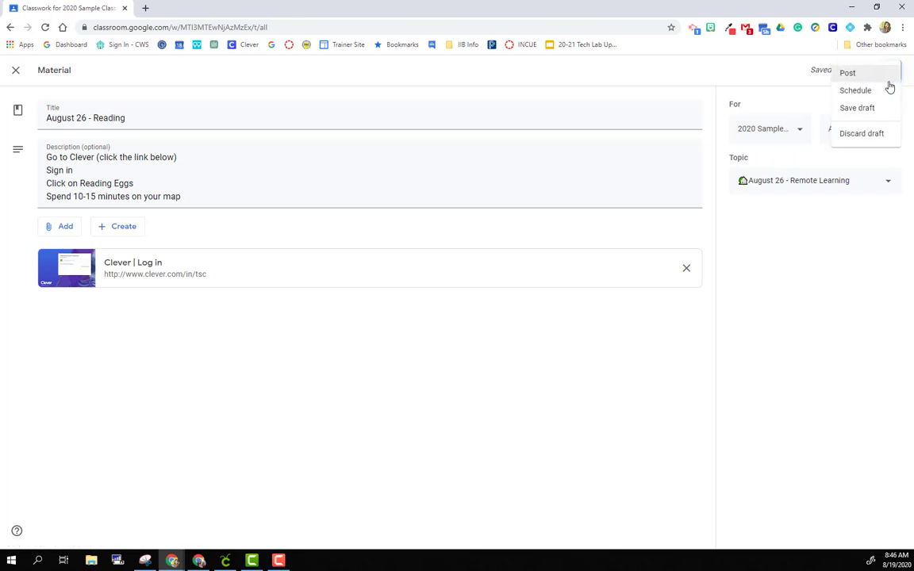
left_click(867, 92)
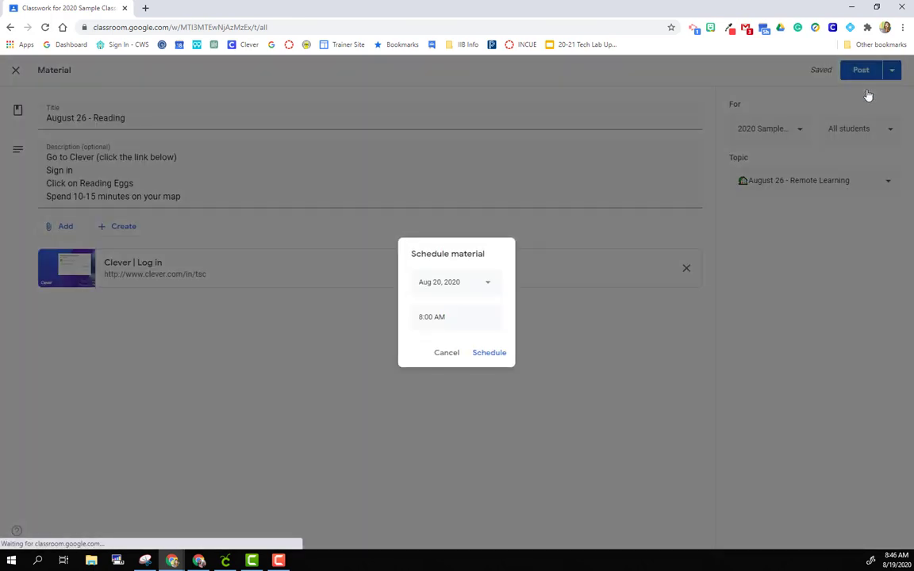
left_click(487, 282)
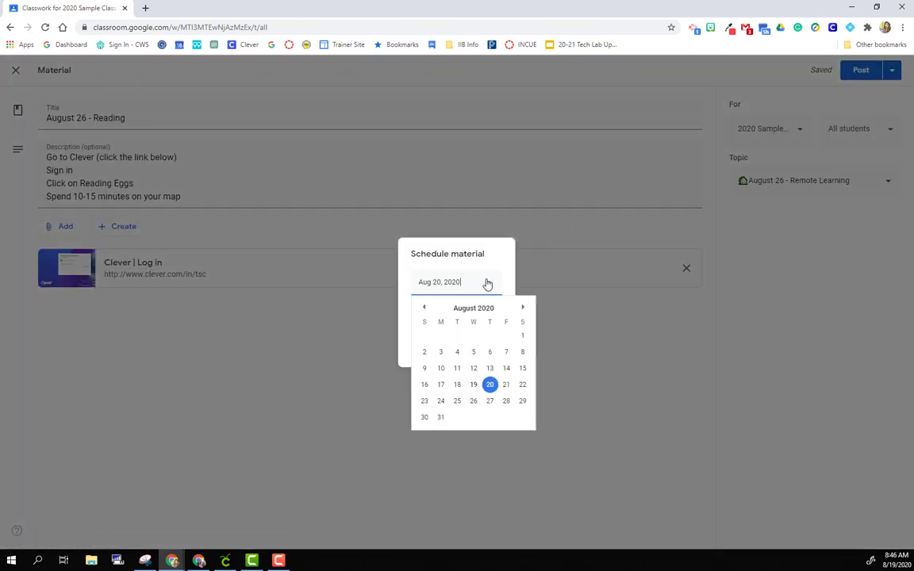
left_click(473, 401)
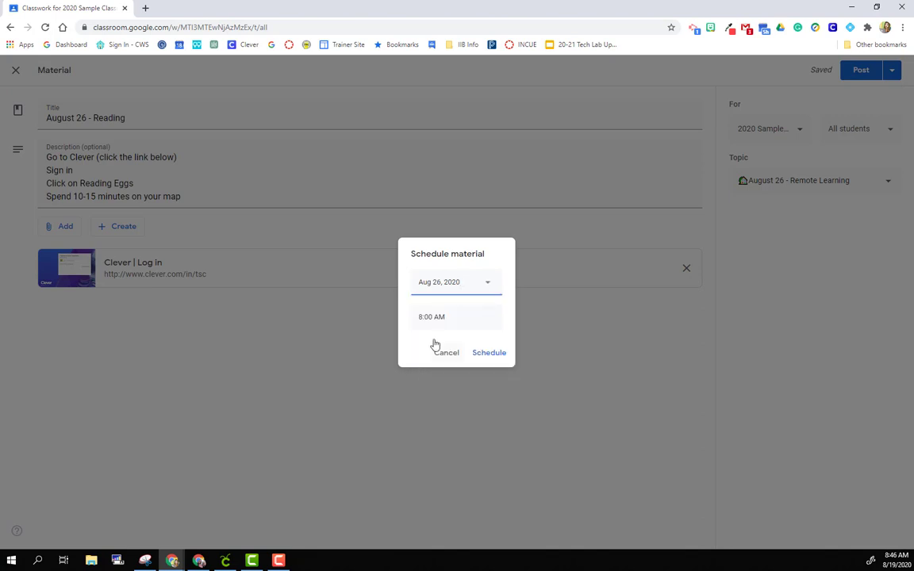
left_click(425, 317)
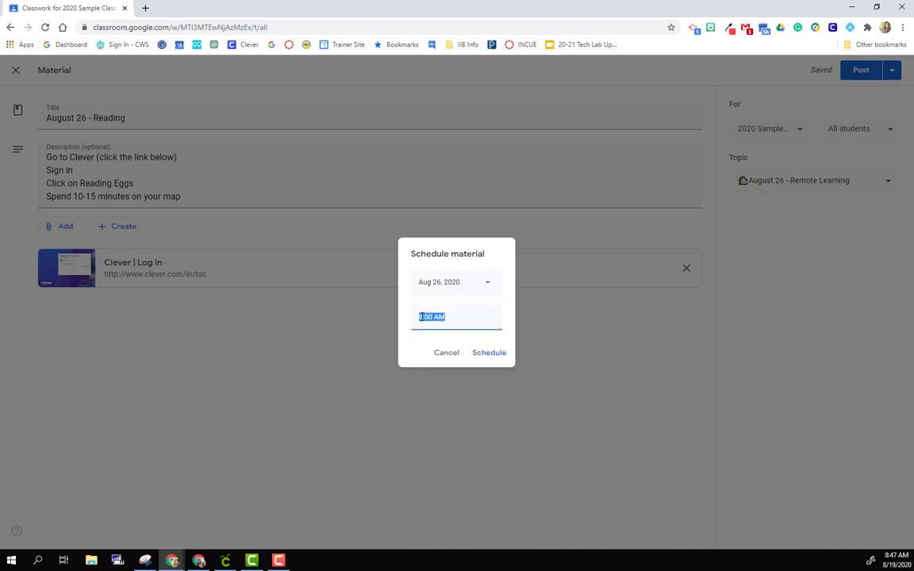
left_click(420, 317)
left_click(488, 353)
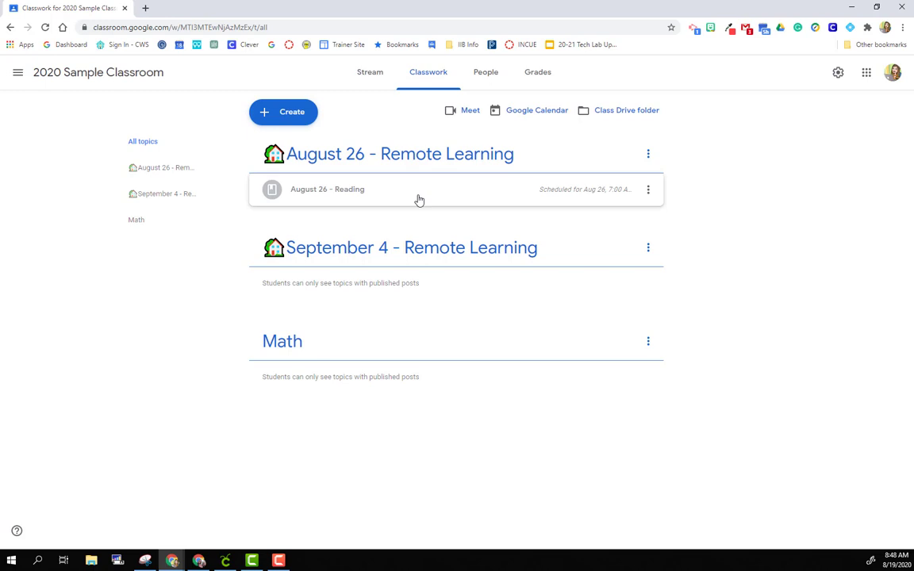
left_click(292, 115)
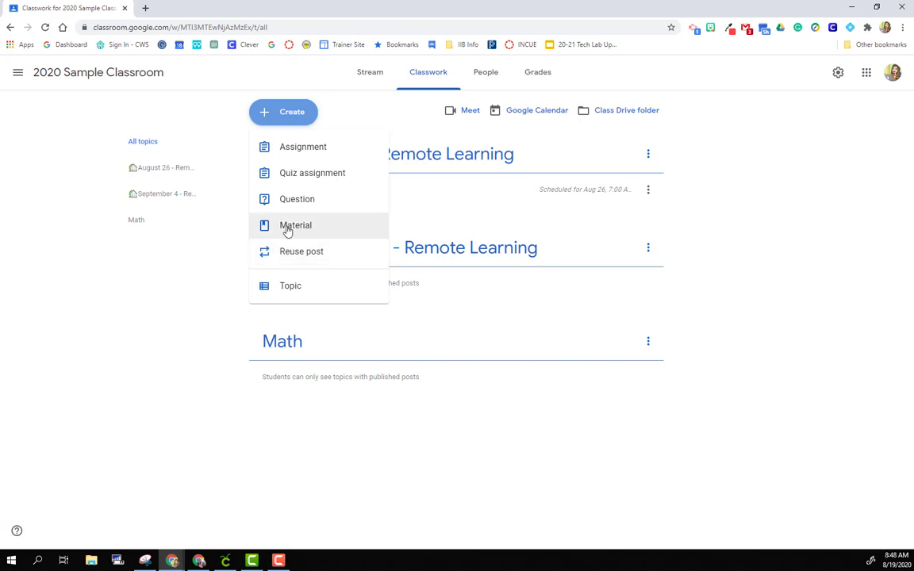
left_click(288, 229)
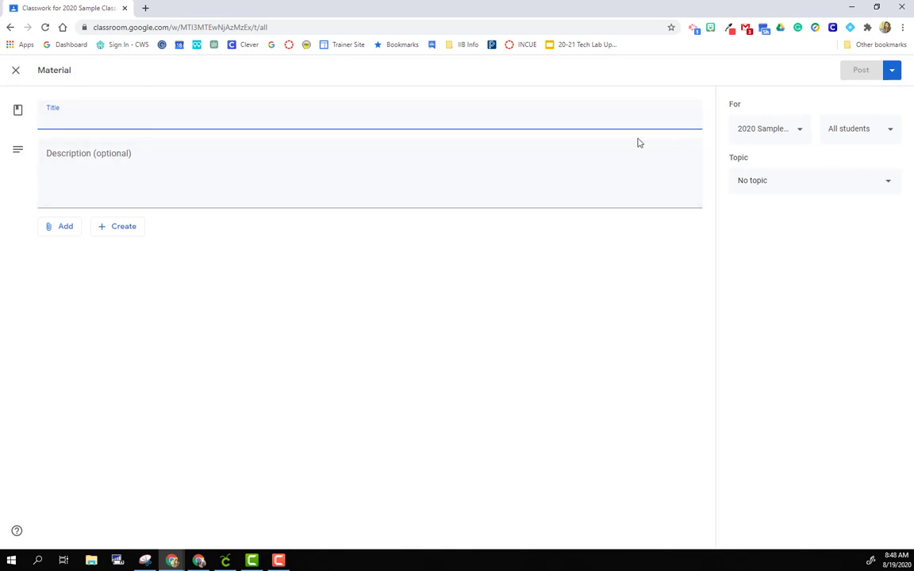
left_click(62, 230)
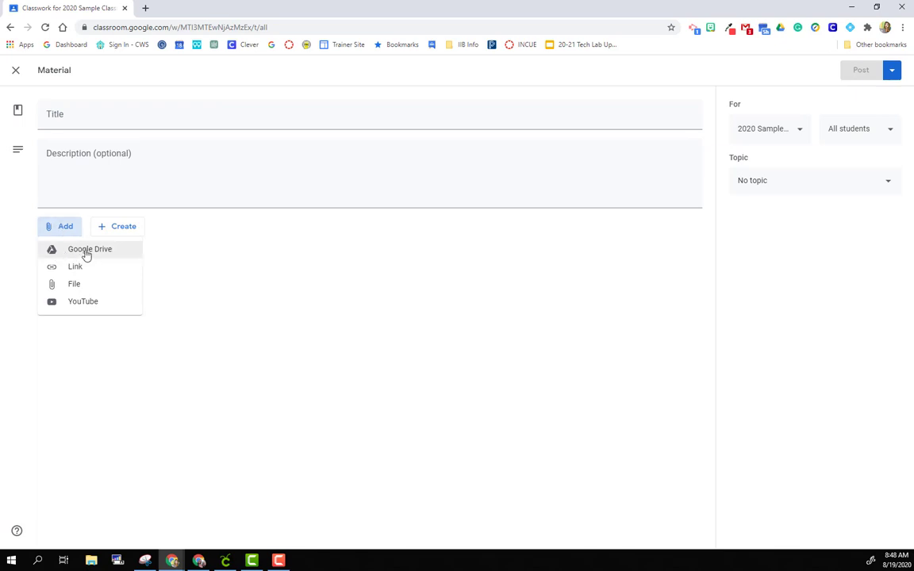
left_click(86, 250)
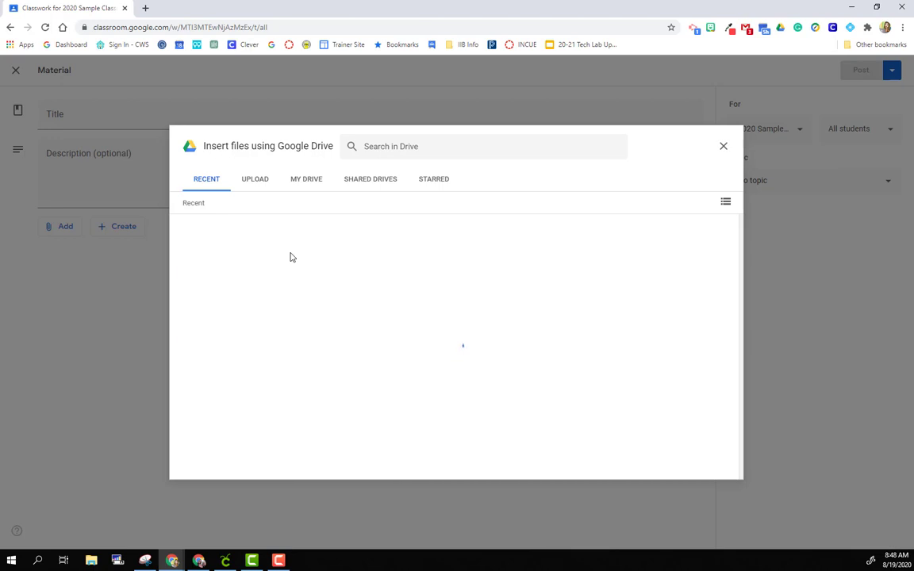
scroll(362, 341, "down", 3)
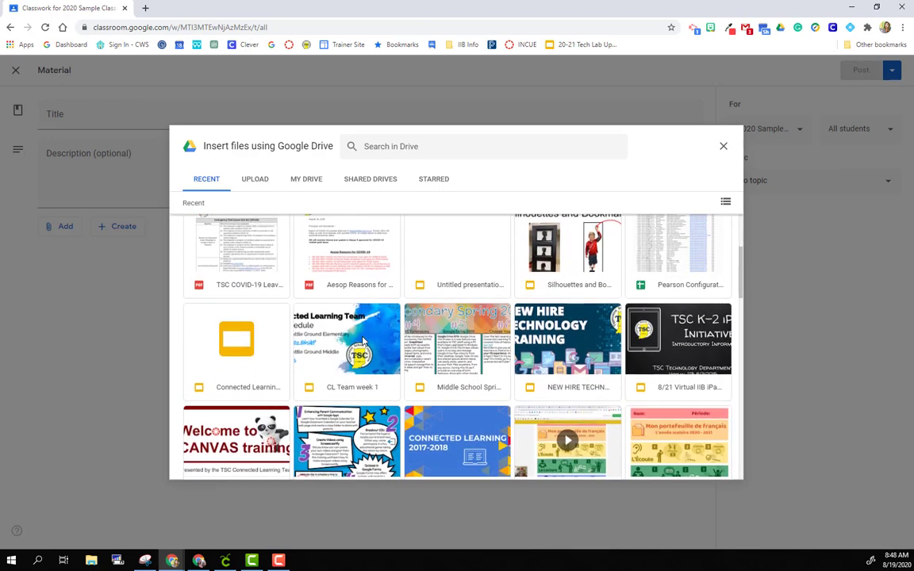
left_click(565, 252)
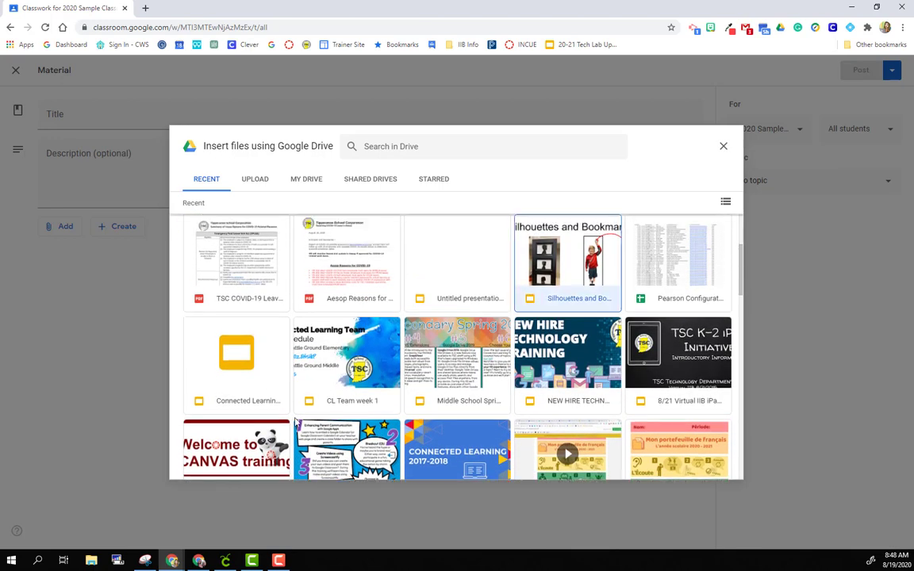
left_click(715, 467)
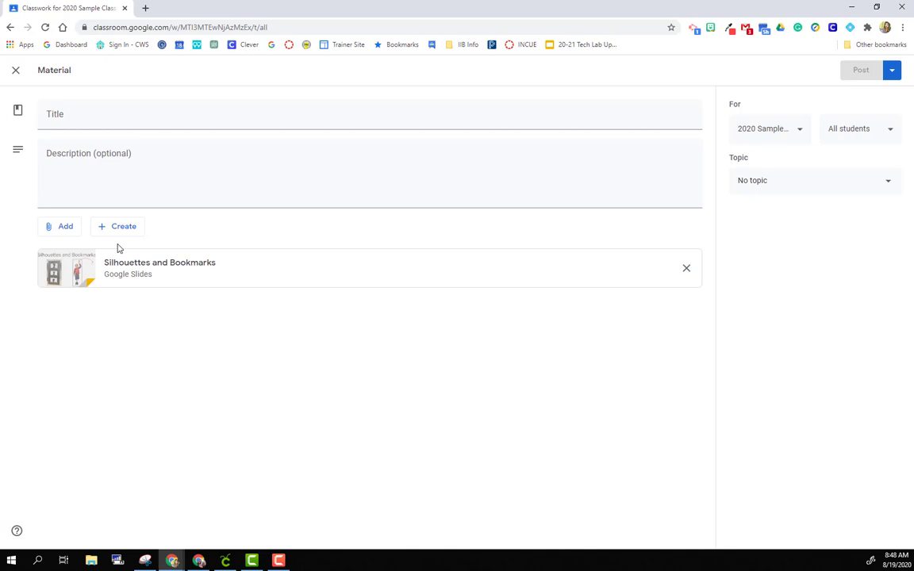
left_click(791, 181)
left_click(790, 245)
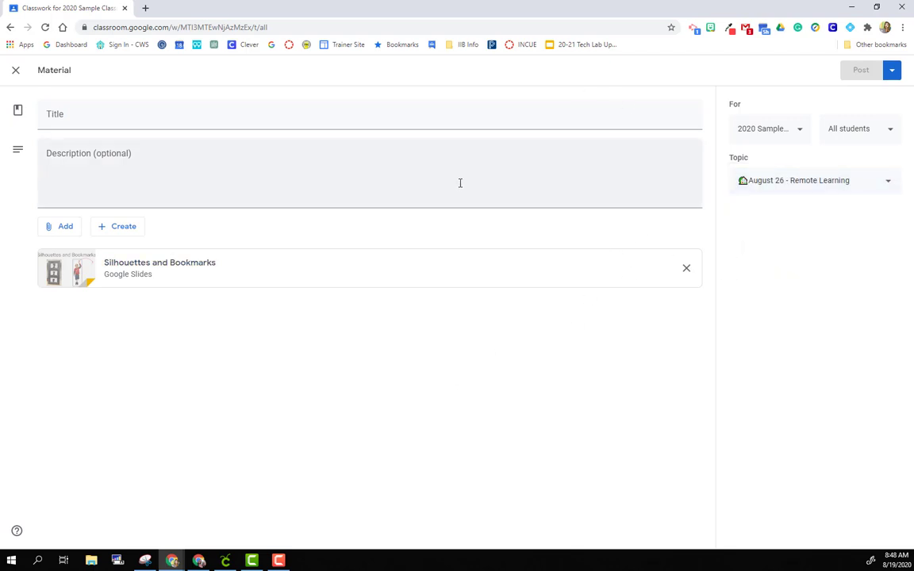
left_click(10, 67)
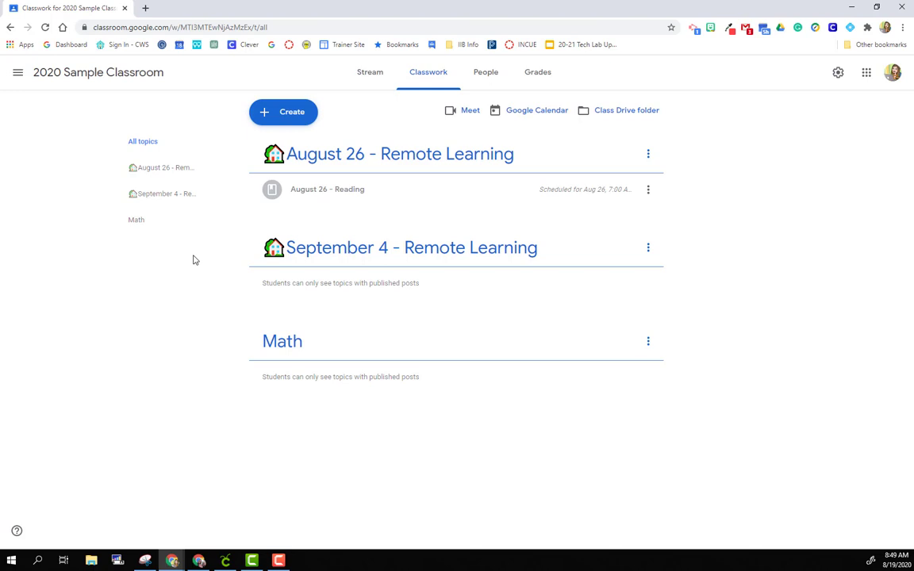
Start an assignment titled "August 26 Assignment" with the instructions "Instructions for students"
left_click(285, 121)
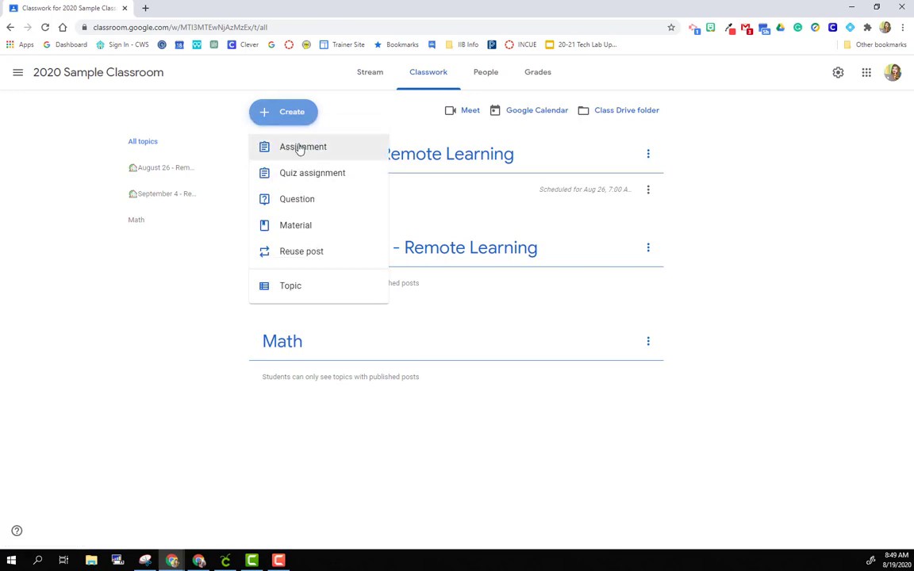
left_click(300, 149)
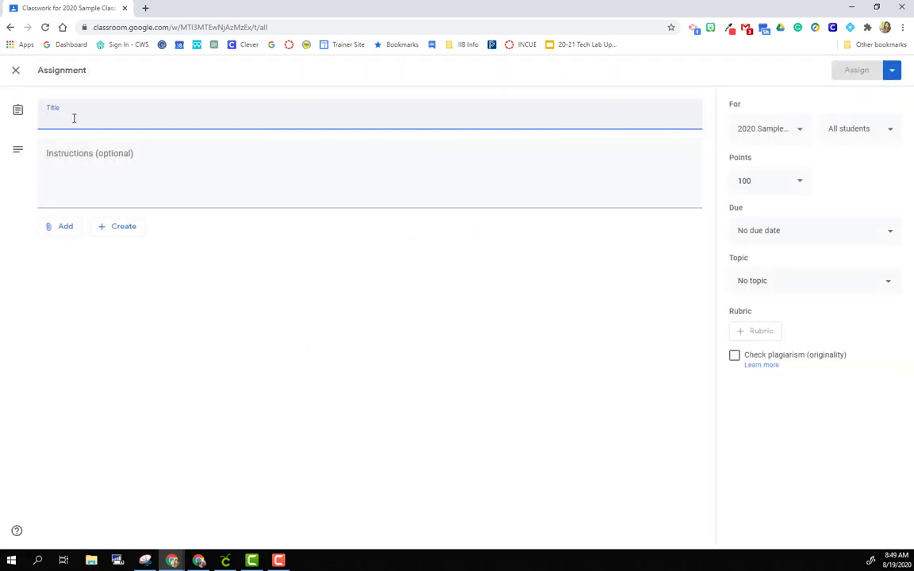
type("August 26")
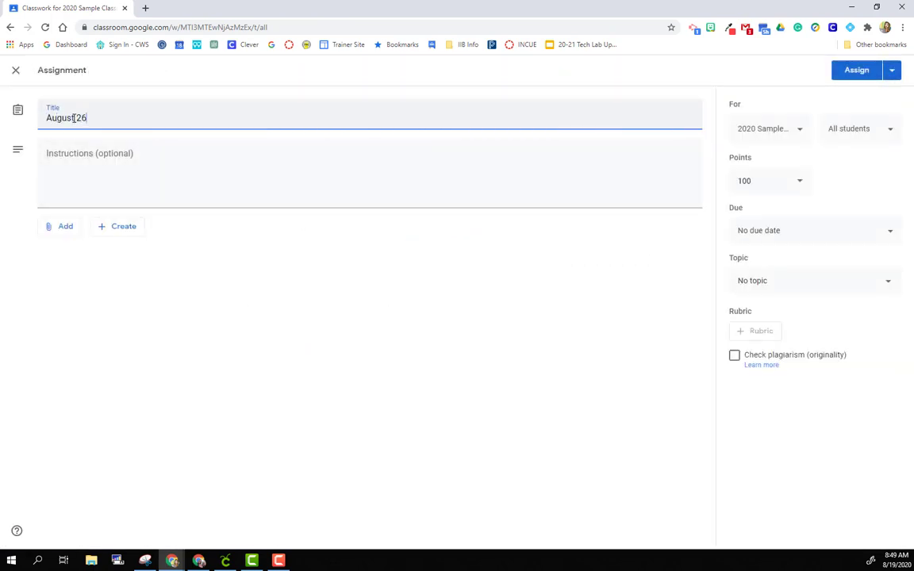
type(" Assignment")
left_click(75, 150)
type("Instruc")
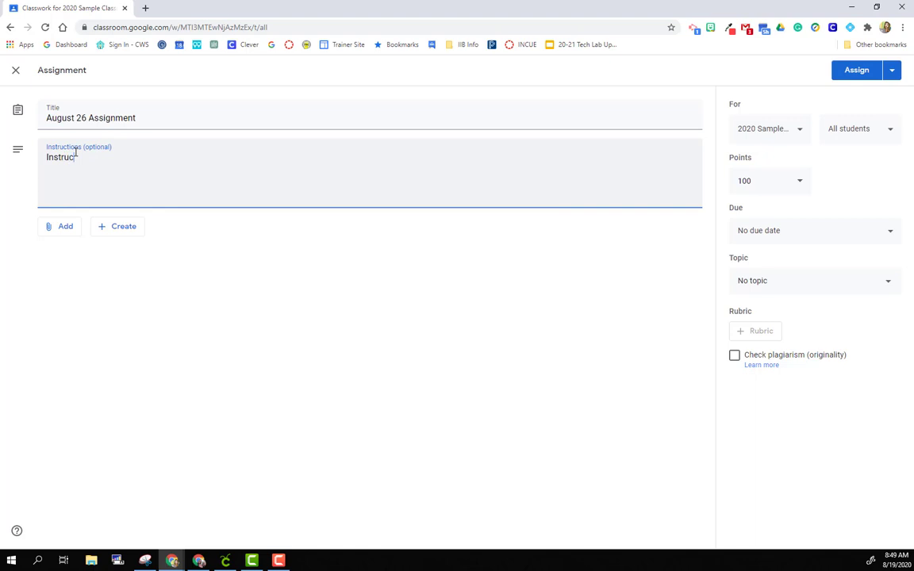
type("tions for students")
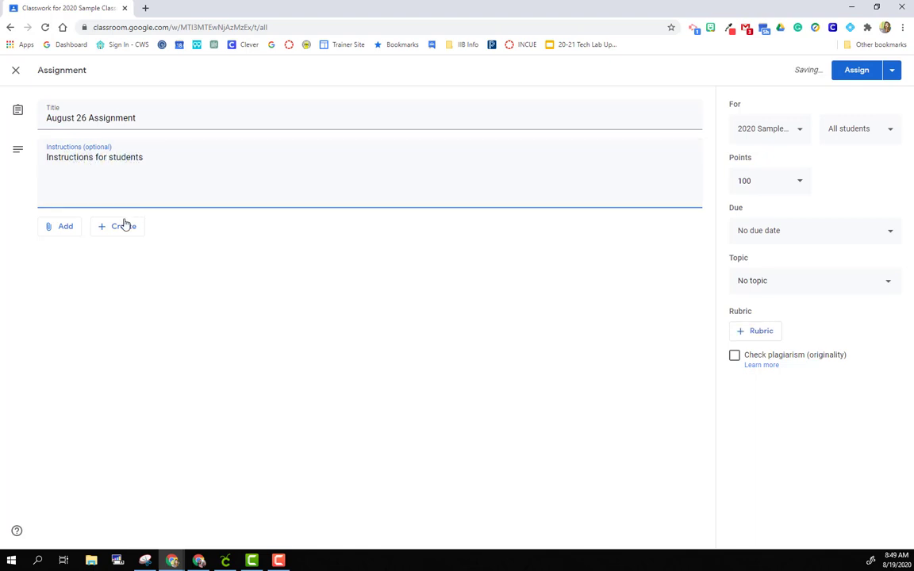
Search Google Drive for "money" and attach the "Do you have enough money?" Slides file to the assignment
left_click(66, 231)
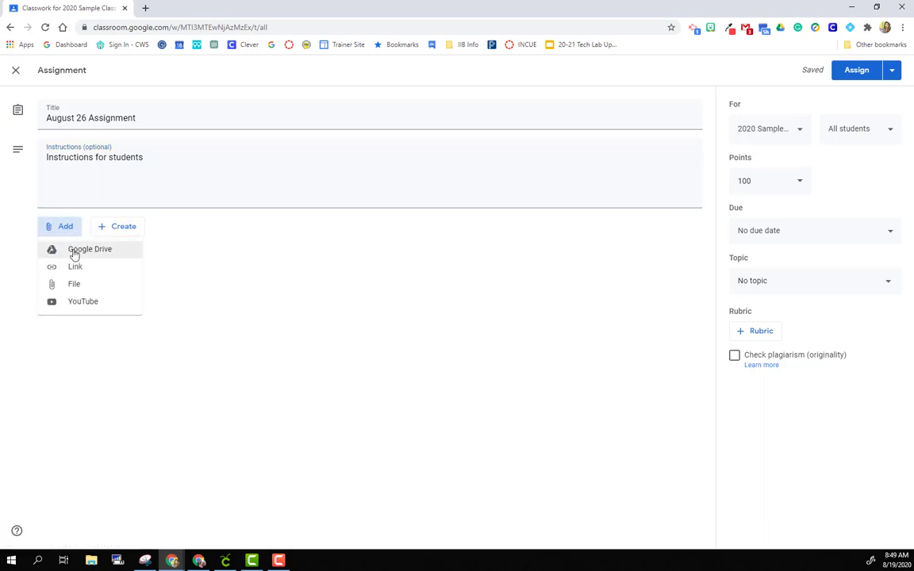
left_click(75, 254)
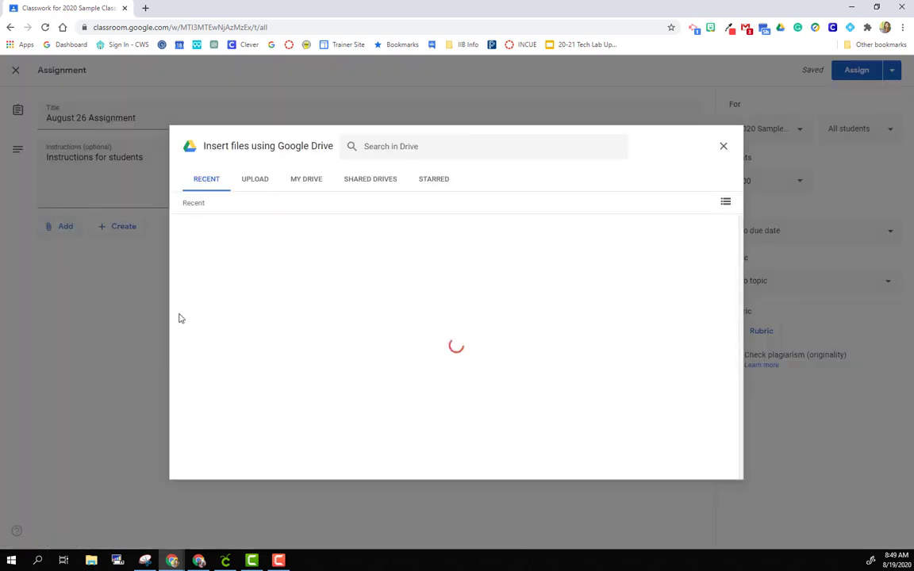
left_click(386, 151)
type("money")
key("Return")
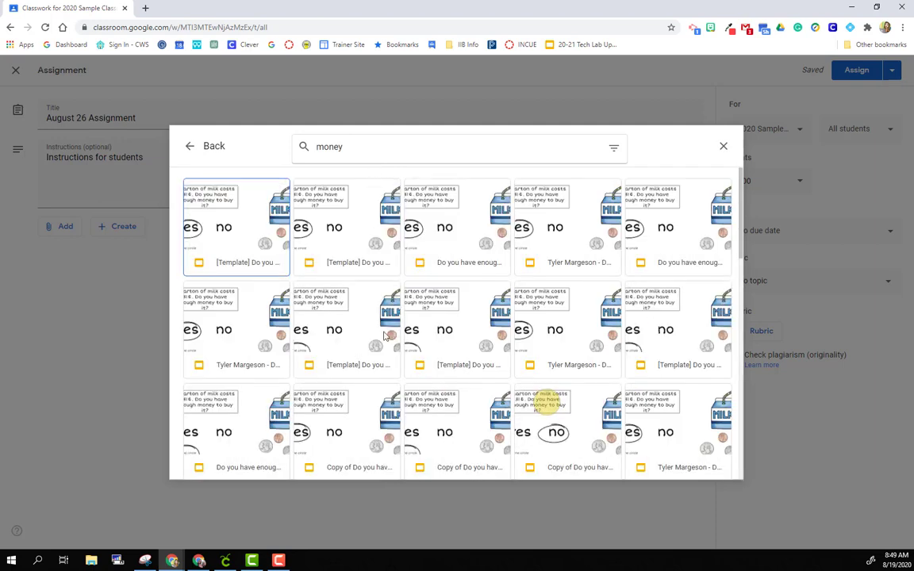
left_click(457, 222)
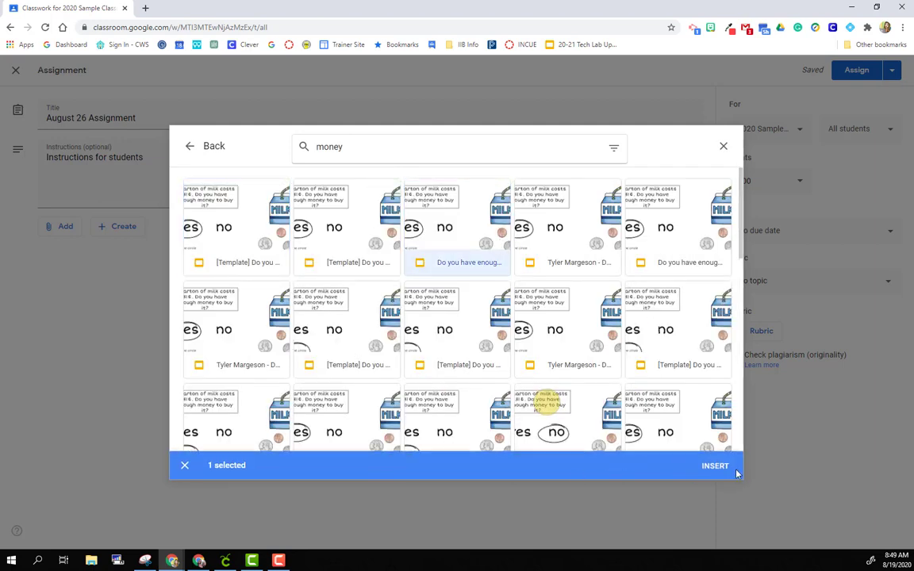
left_click(724, 467)
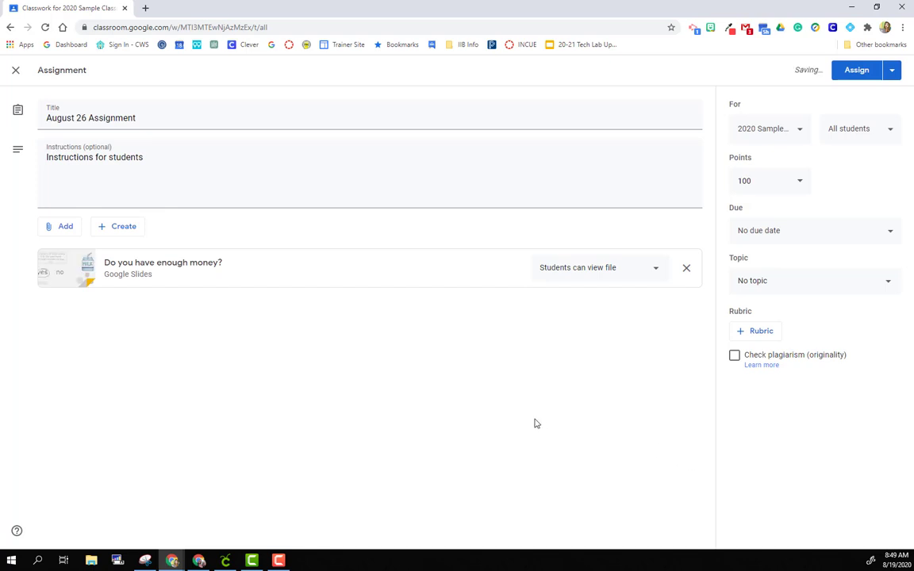
Have the attached Slides file make a copy for each student, and set the assignment's points to 10
left_click(566, 272)
left_click(572, 320)
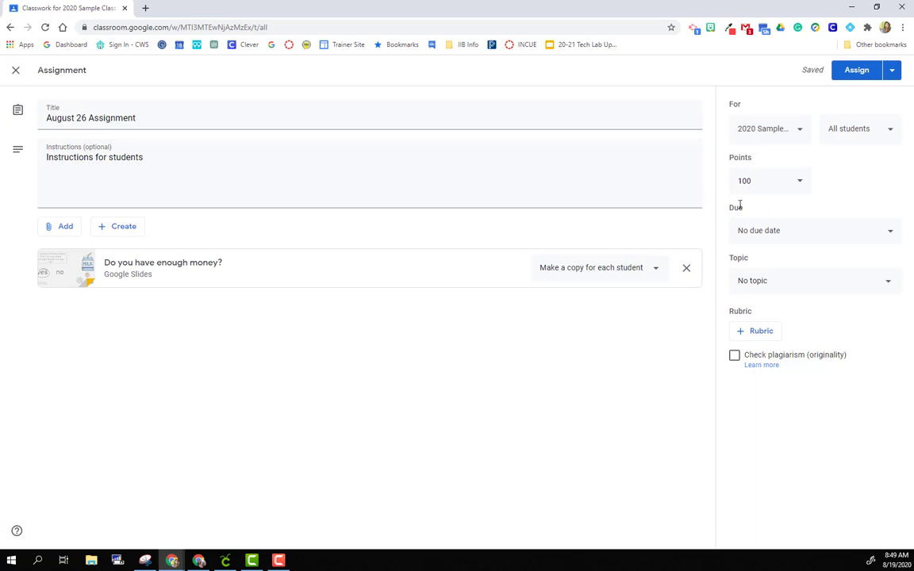
left_click(758, 183)
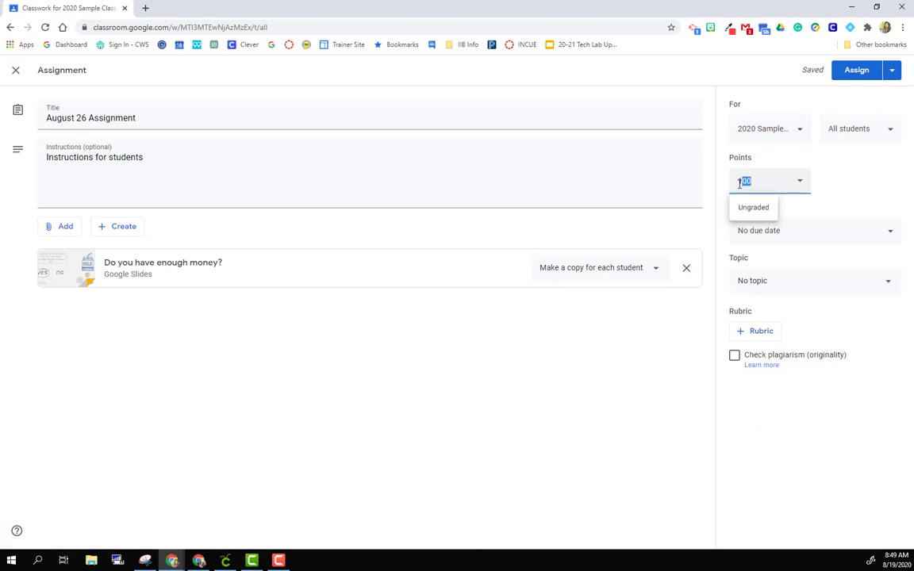
type("10")
left_click(825, 214)
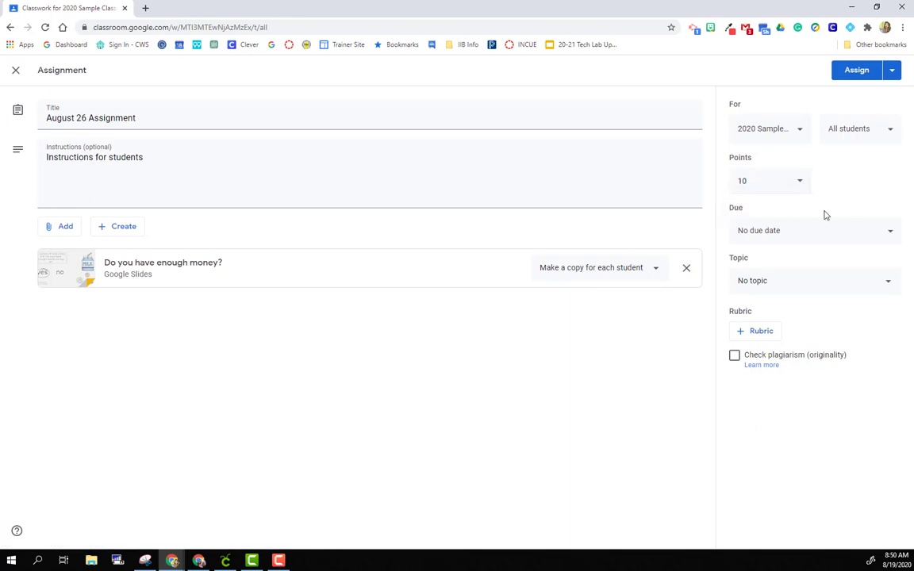
Set the assignment's due date to Thursday, Aug 27, 2020
left_click(774, 230)
left_click(775, 276)
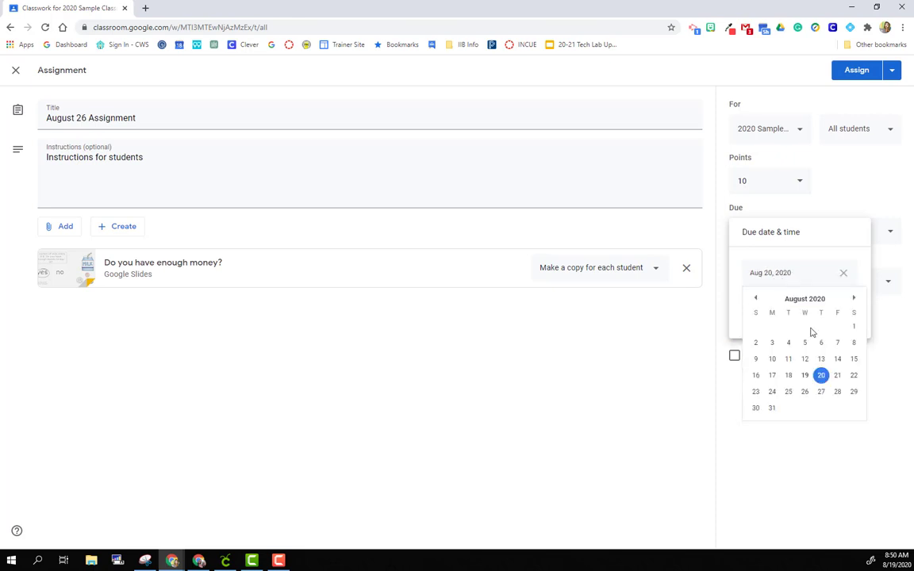
left_click(821, 391)
left_click(871, 206)
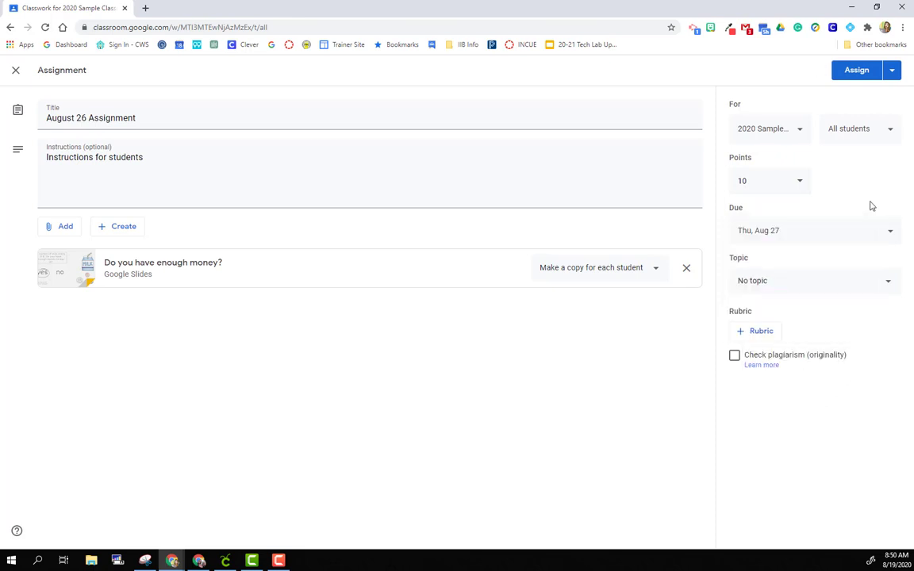
File the assignment under the "August 26 - Remote Learning" topic and assign it to all students immediately
left_click(745, 289)
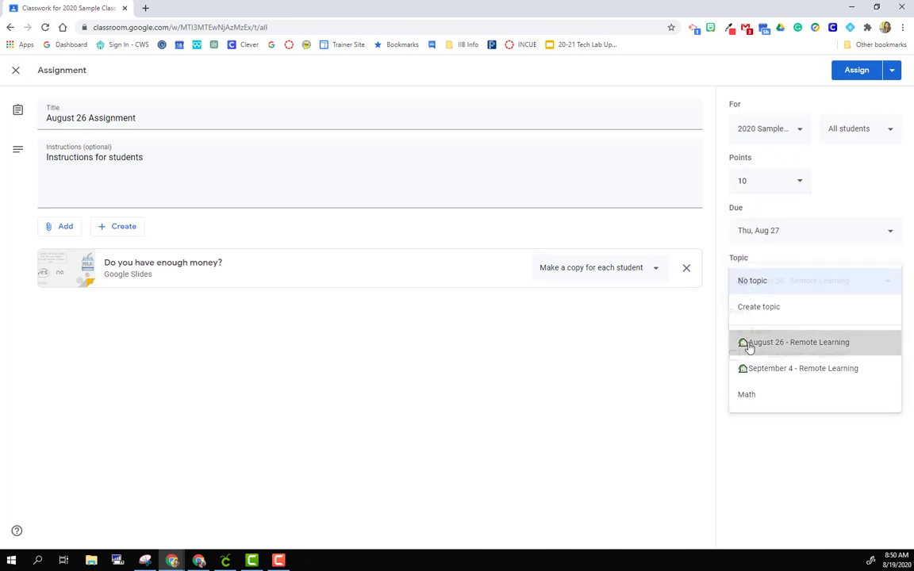
left_click(749, 349)
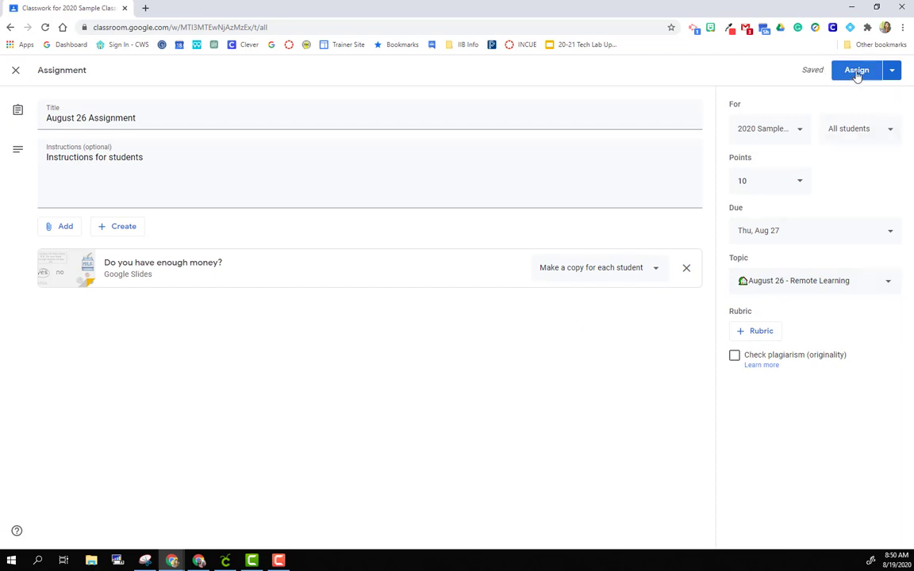
left_click(892, 74)
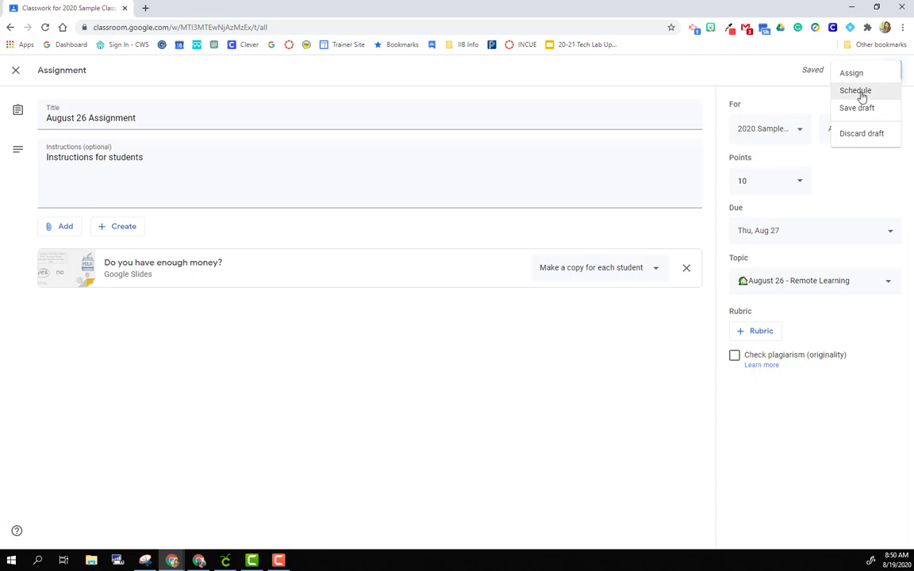
left_click(838, 78)
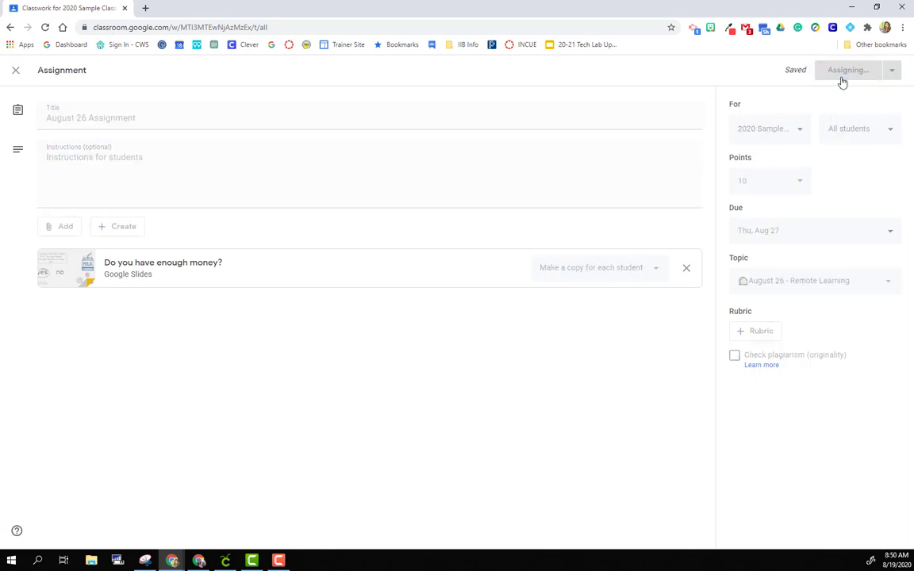